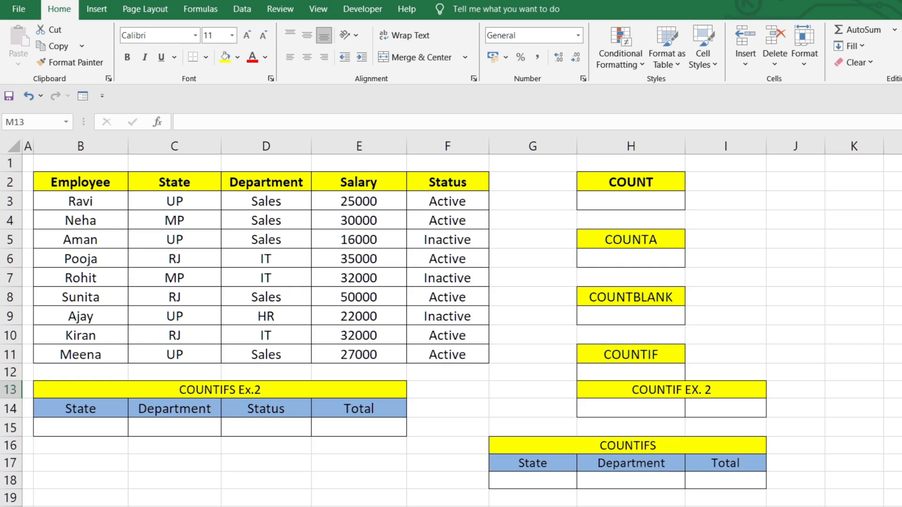
Enter =COUNT(B3:F11) in cell H3 under the COUNT heading to count the numeric cells of the employee table
left_click_drag(84, 185, 474, 355)
left_click(453, 435)
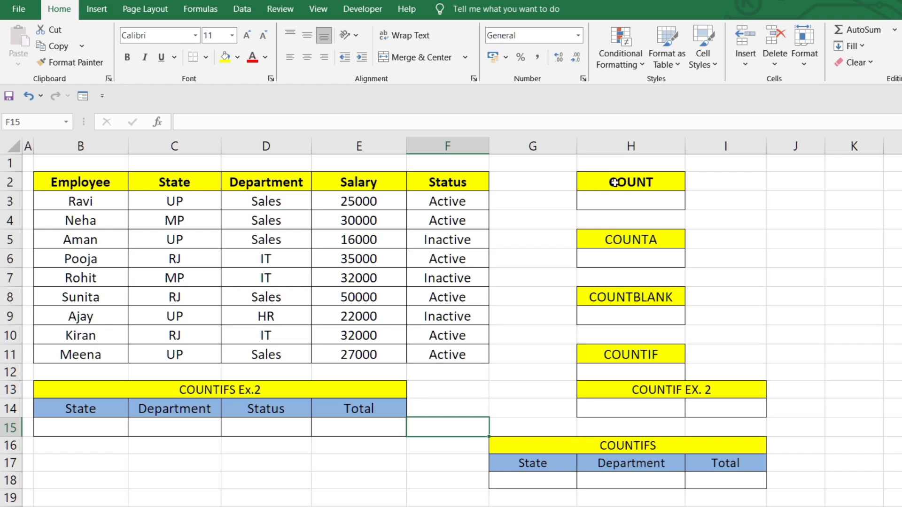
left_click(599, 200)
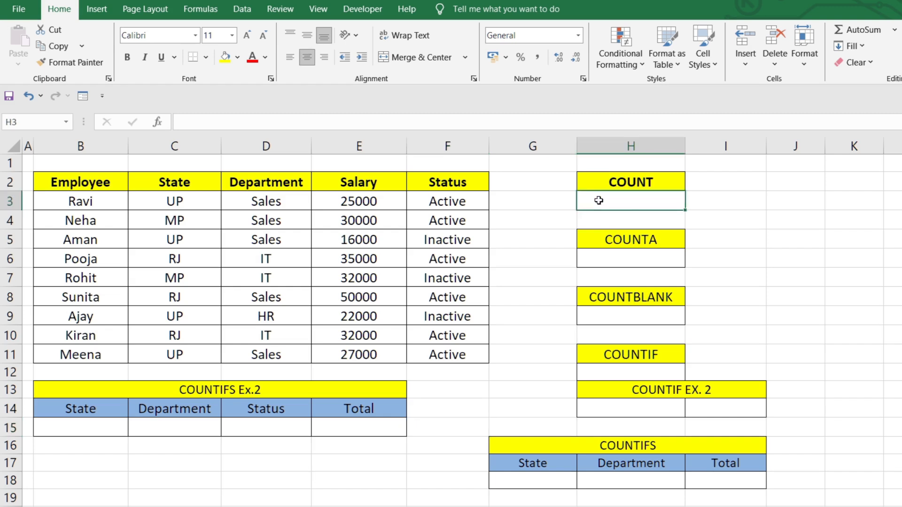
type("=")
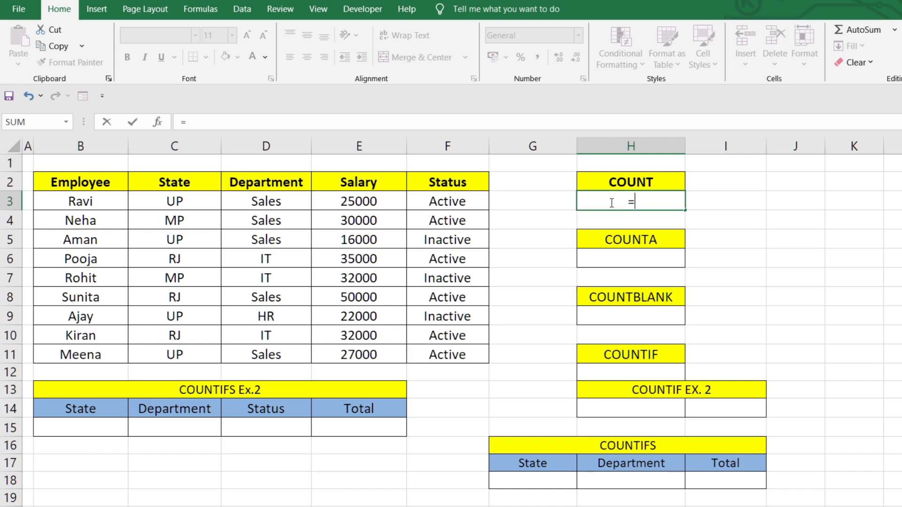
type("count")
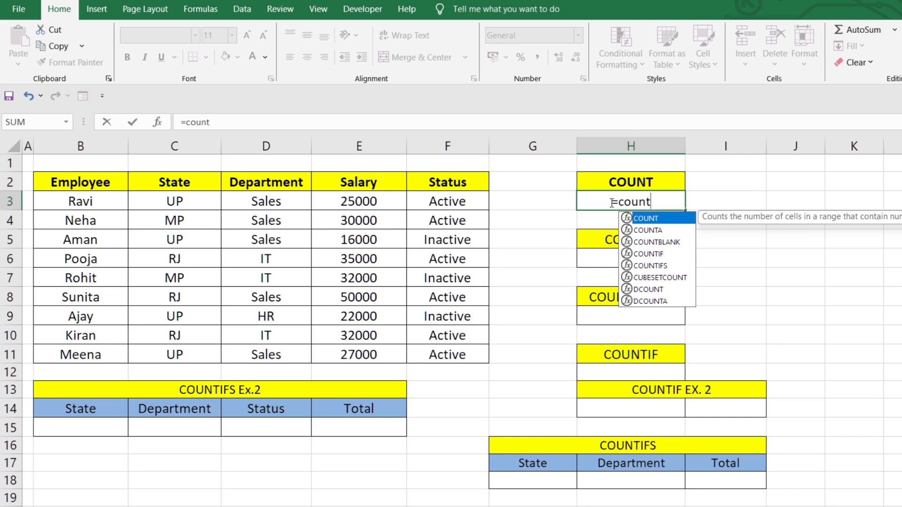
key("Tab")
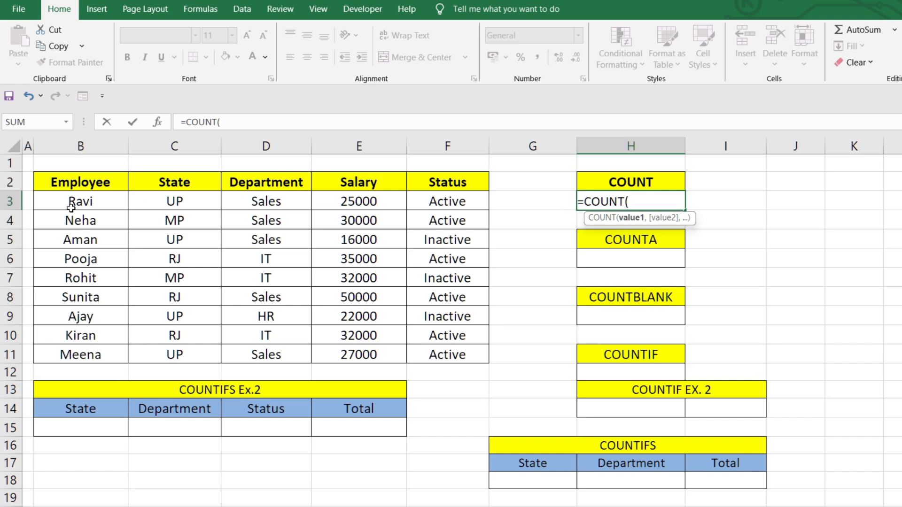
left_click_drag(68, 203, 446, 355)
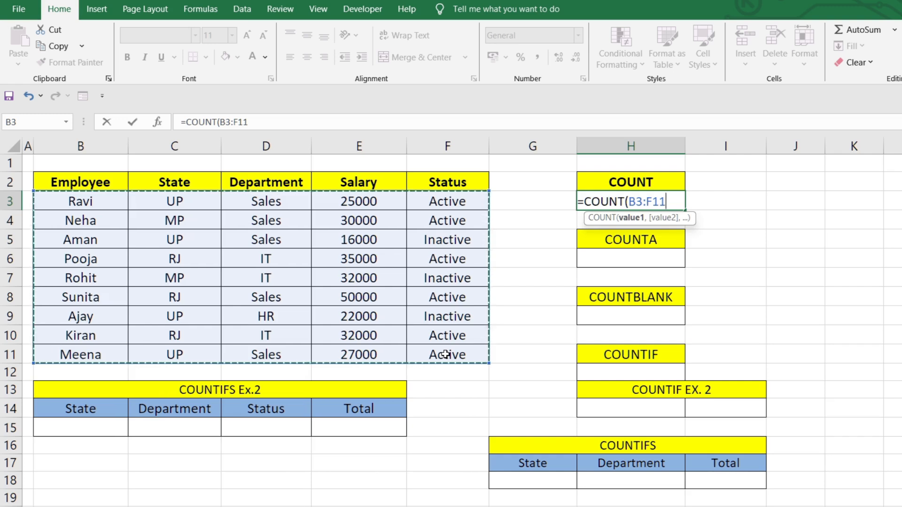
type(")")
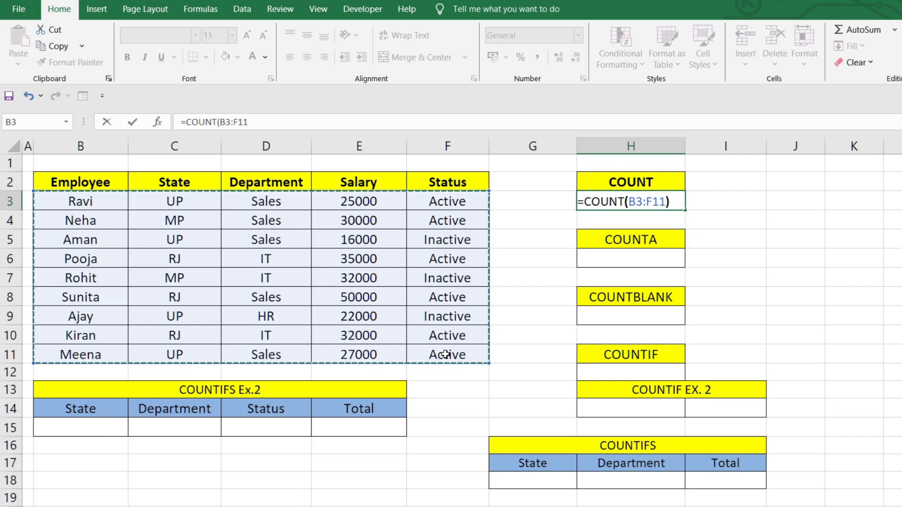
key("Return")
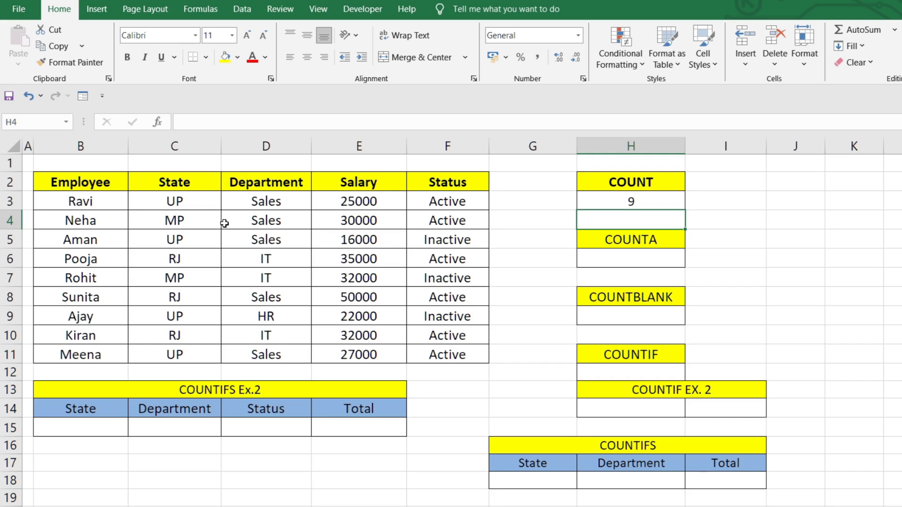
Enter =COUNTA(B3:F11) in cell H6 under the COUNTA heading to count the table's non-empty cells
left_click_drag(322, 201, 366, 351)
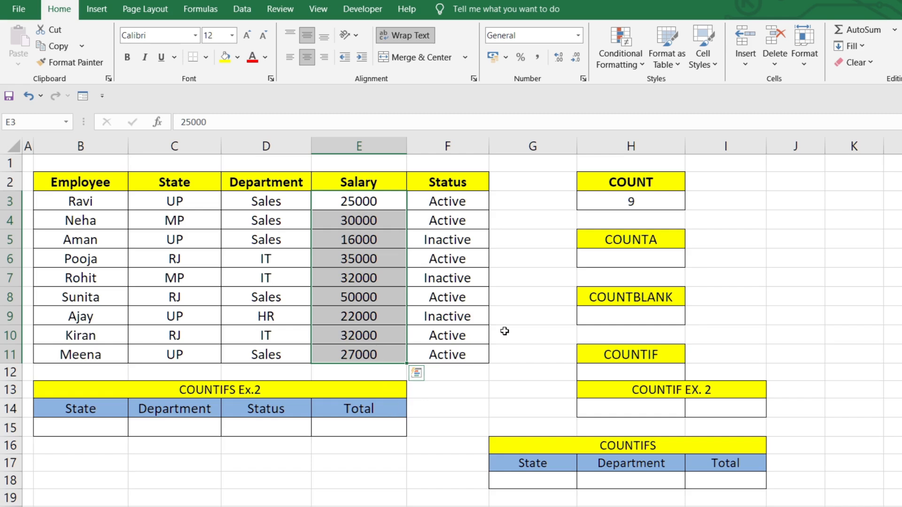
left_click(612, 259)
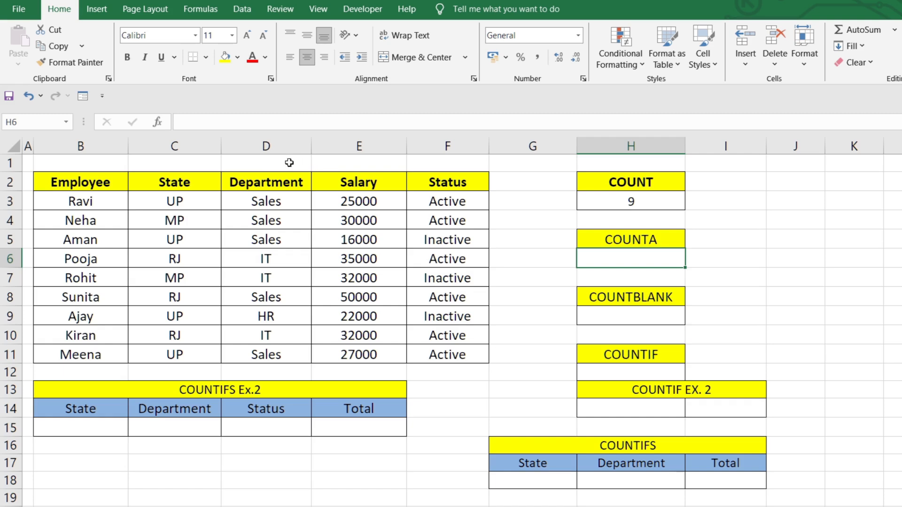
left_click_drag(77, 201, 421, 354)
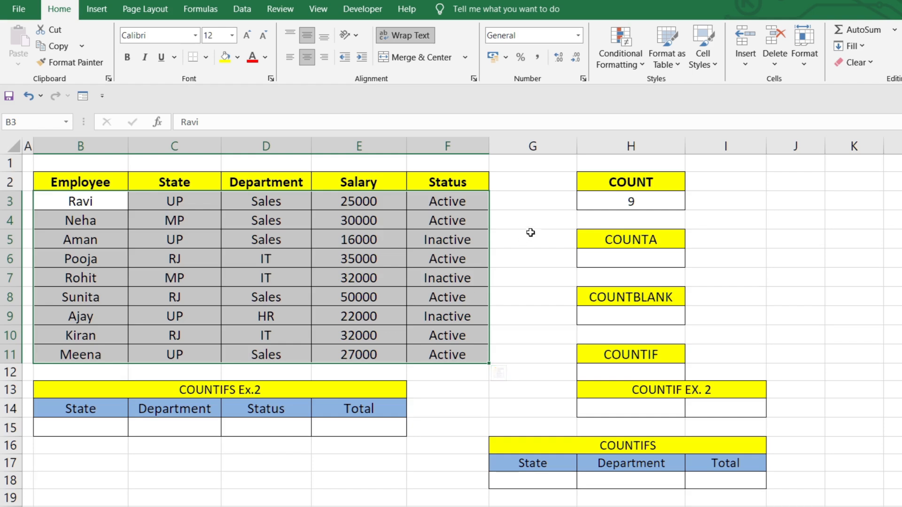
left_click(628, 260)
type("=")
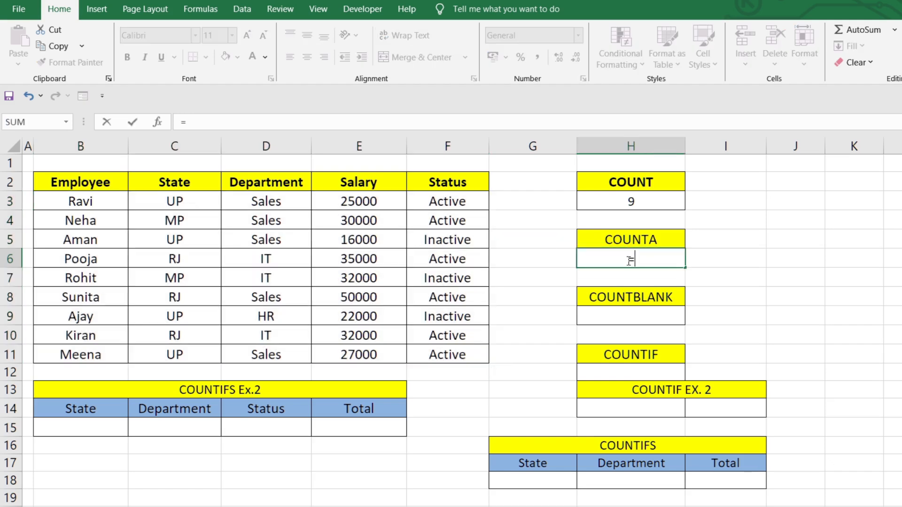
type("count")
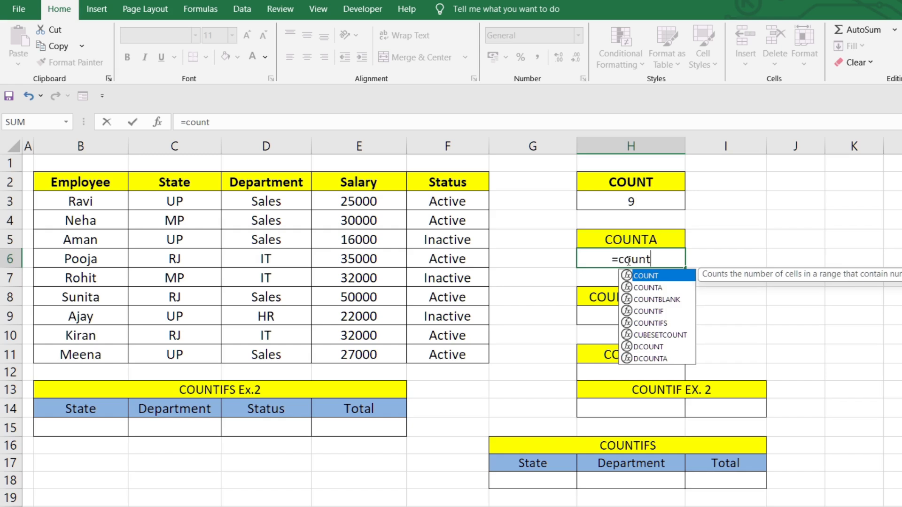
type("a")
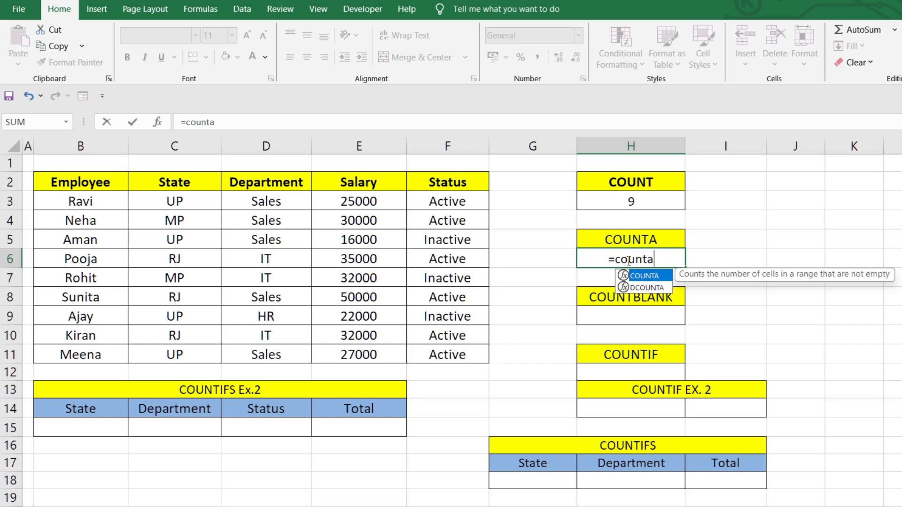
key("Tab")
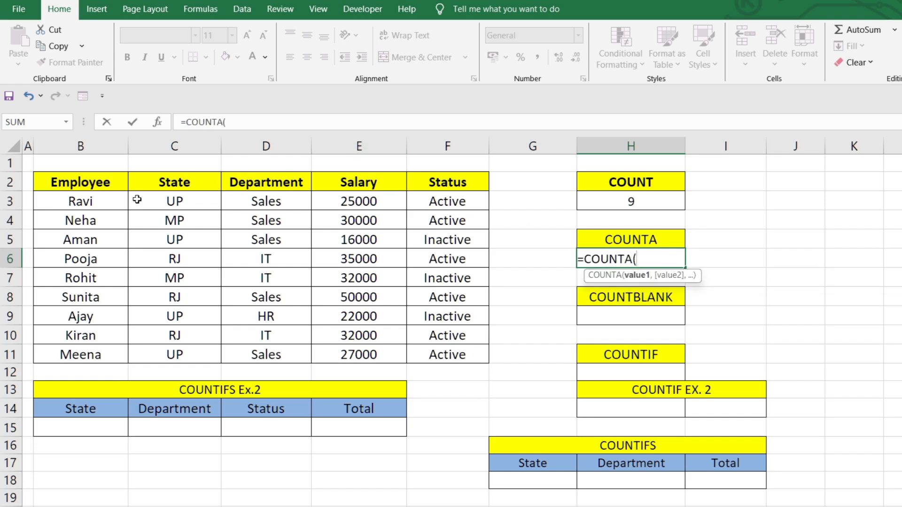
left_click_drag(96, 204, 430, 355)
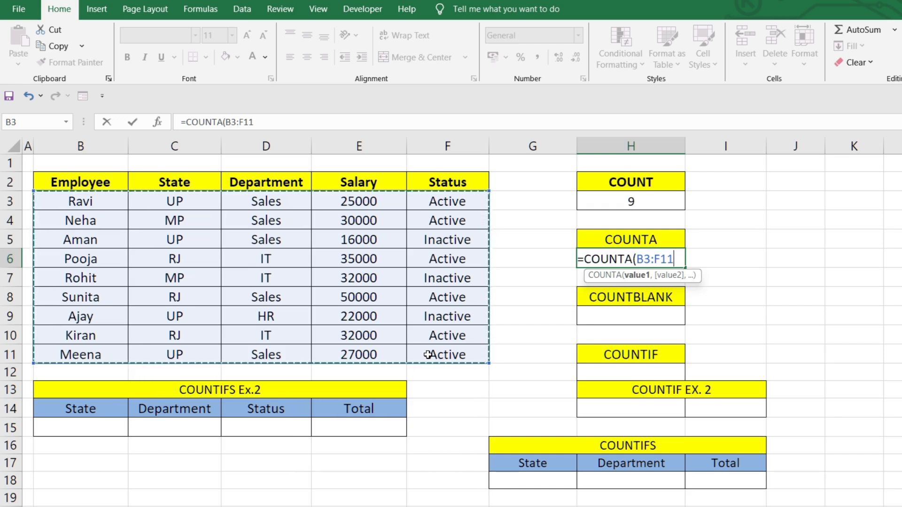
type(")")
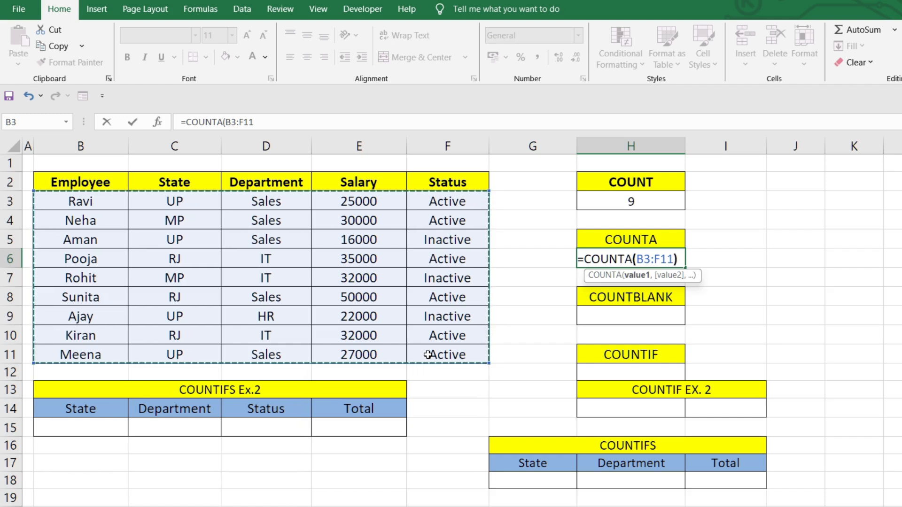
key("Return")
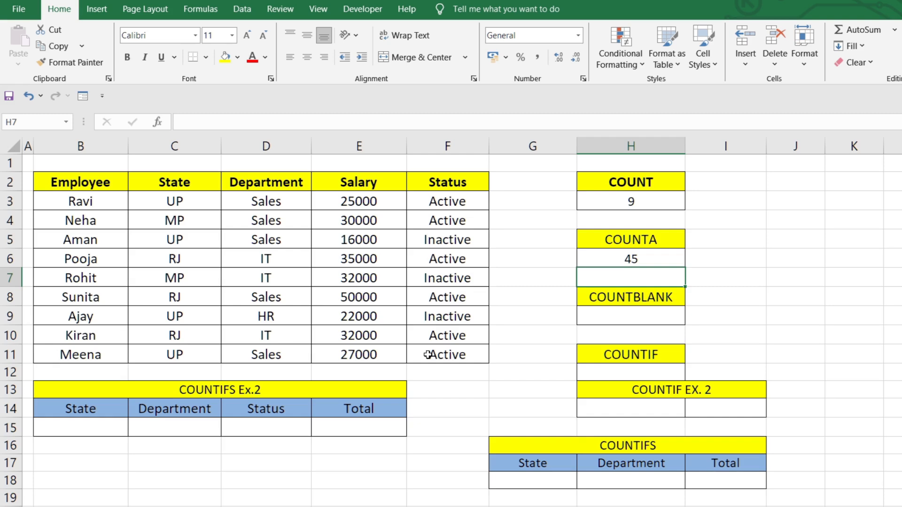
Examine the employee data in B3:F11 that the COUNTA formula covers, starting with the Employee column
left_click_drag(65, 200, 431, 348)
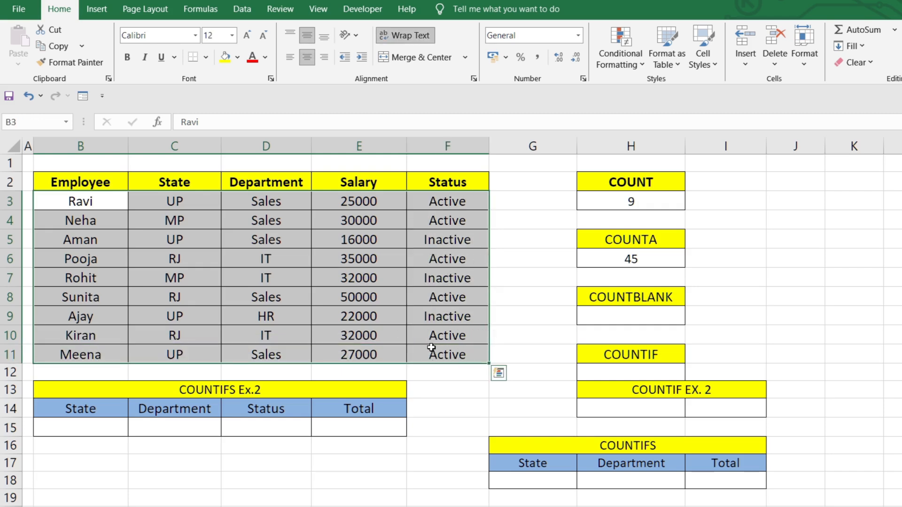
left_click(83, 198)
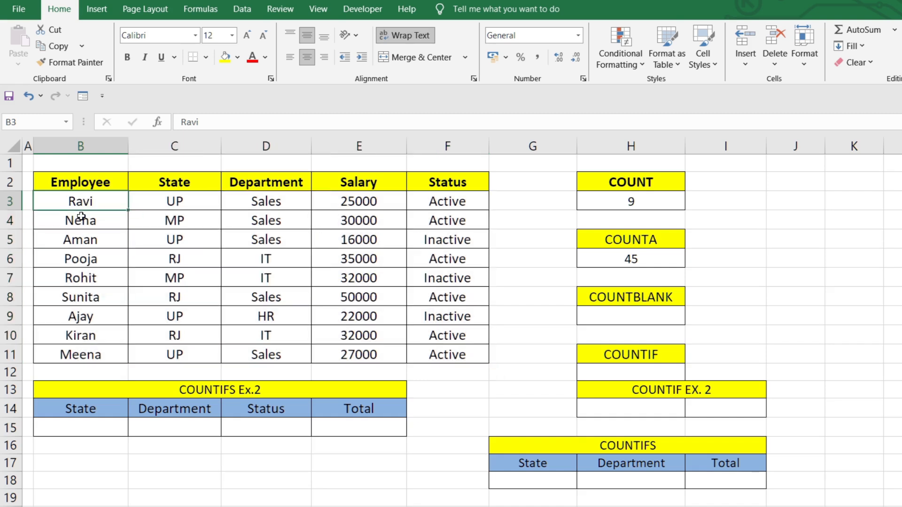
left_click_drag(80, 202, 83, 352)
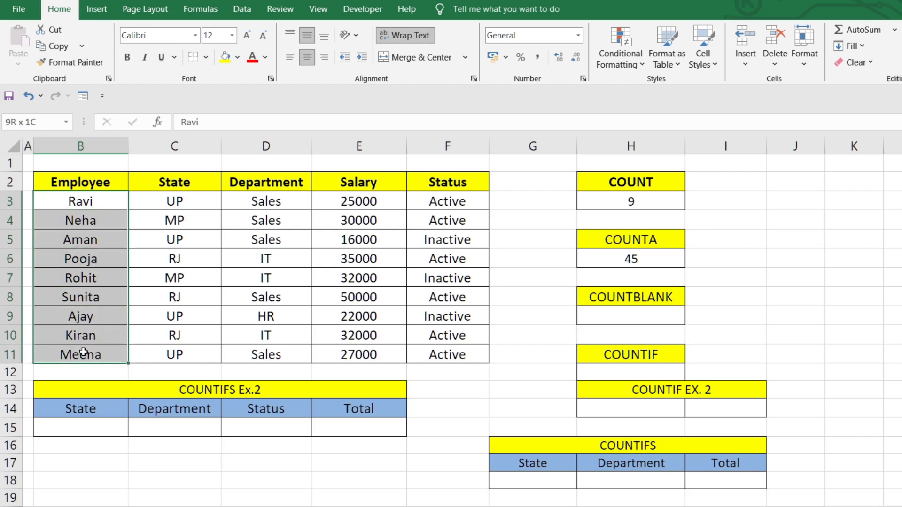
left_click_drag(83, 352, 450, 346)
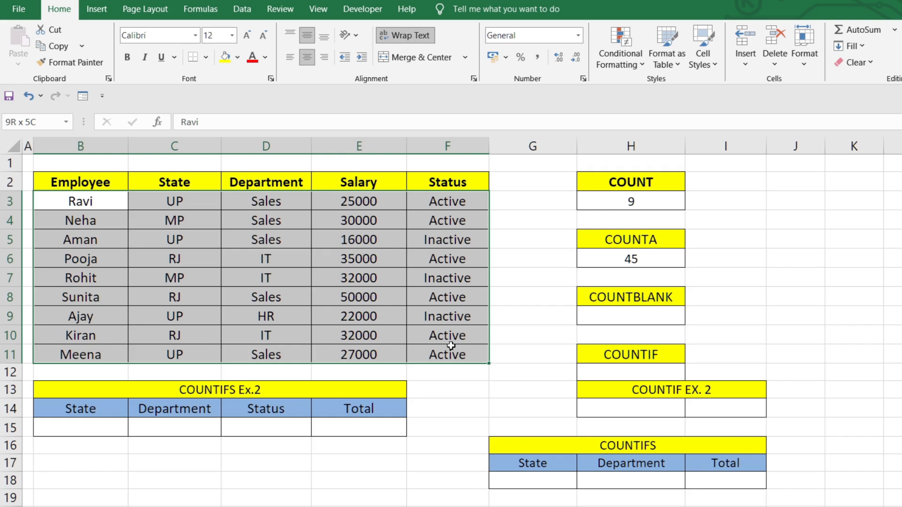
left_click_drag(451, 346, 450, 347)
left_click(614, 271)
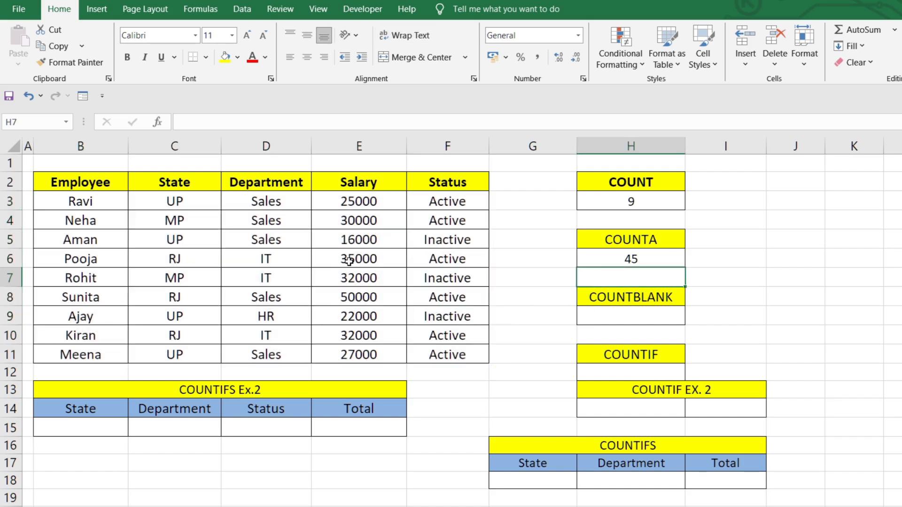
Clear the department in cell D6 to test the COUNTA formula, and undo the deletion
left_click(293, 254)
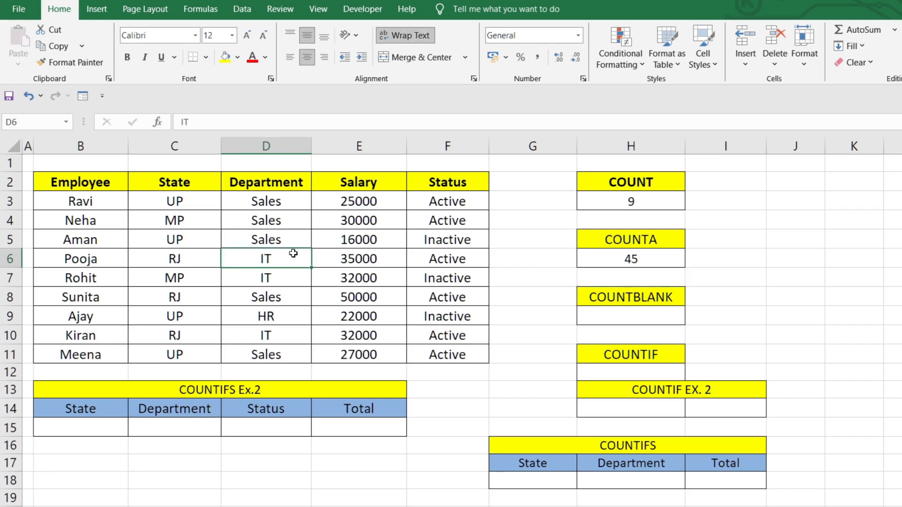
key("Delete")
key("ctrl+c")
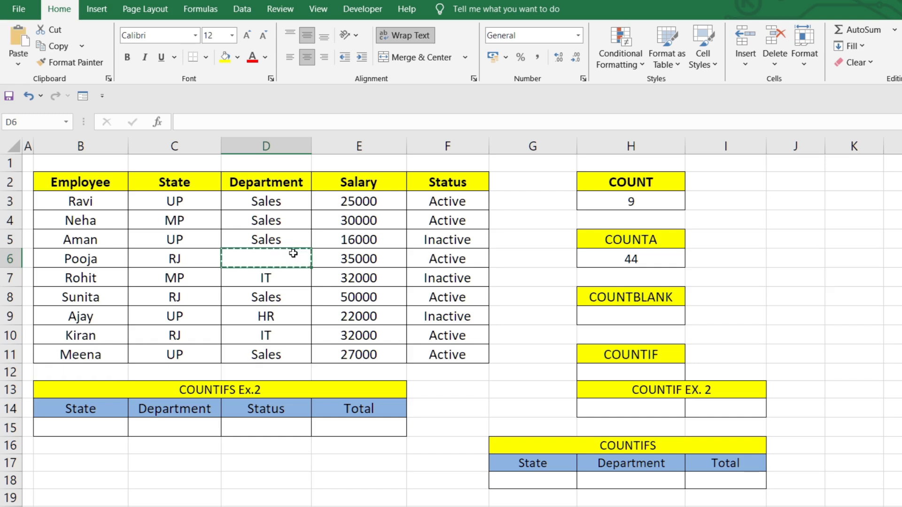
key("ctrl+z")
Enter =COUNTBLANK(B3:F11) in cell H9 under the COUNTBLANK heading to count the table's empty cells
left_click(617, 322)
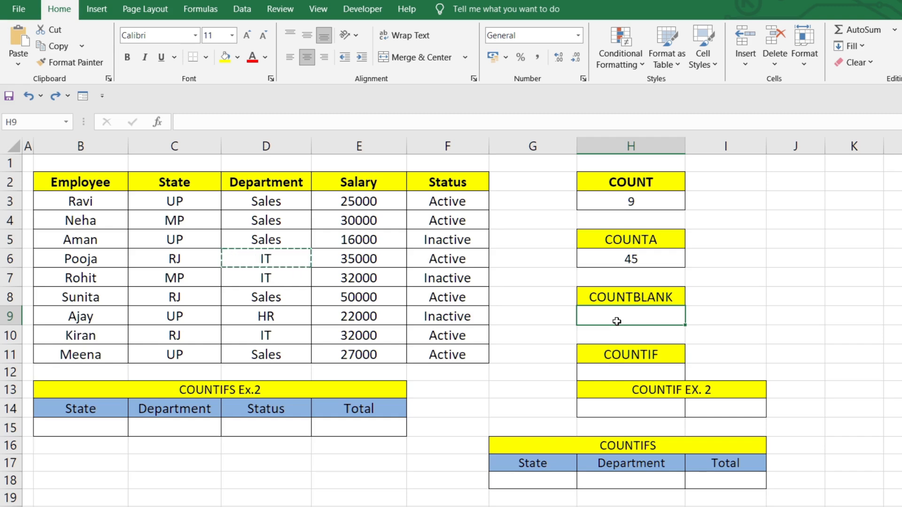
type("=")
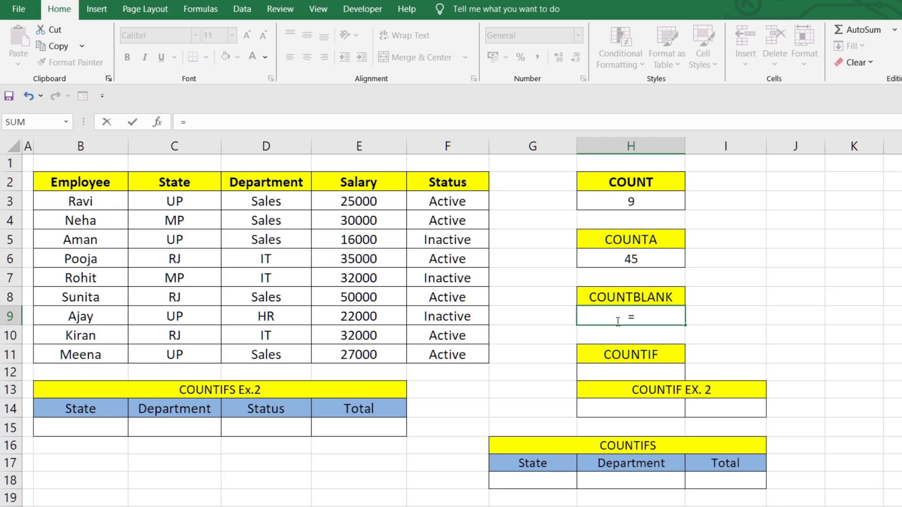
type("coun")
type("tc")
key("BackSpace")
type("c")
key("BackSpace")
type("bl")
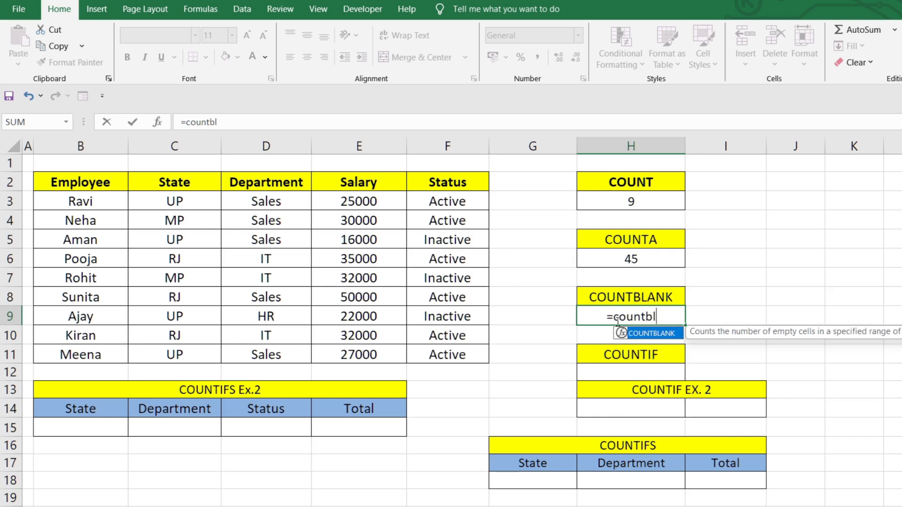
key("Tab")
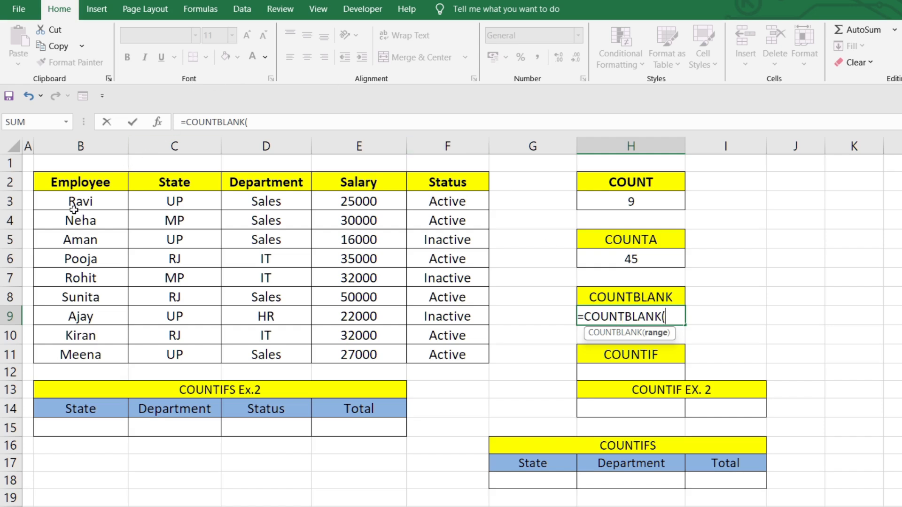
left_click_drag(68, 203, 416, 348)
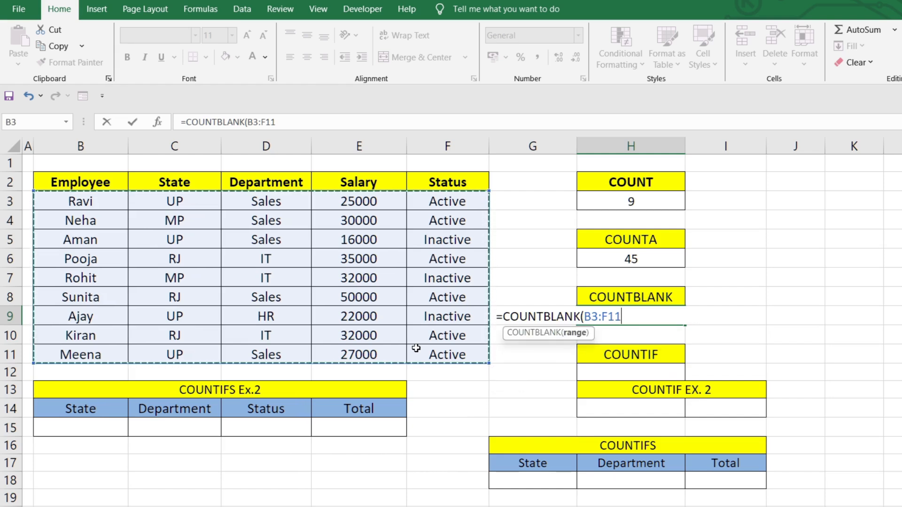
type(")")
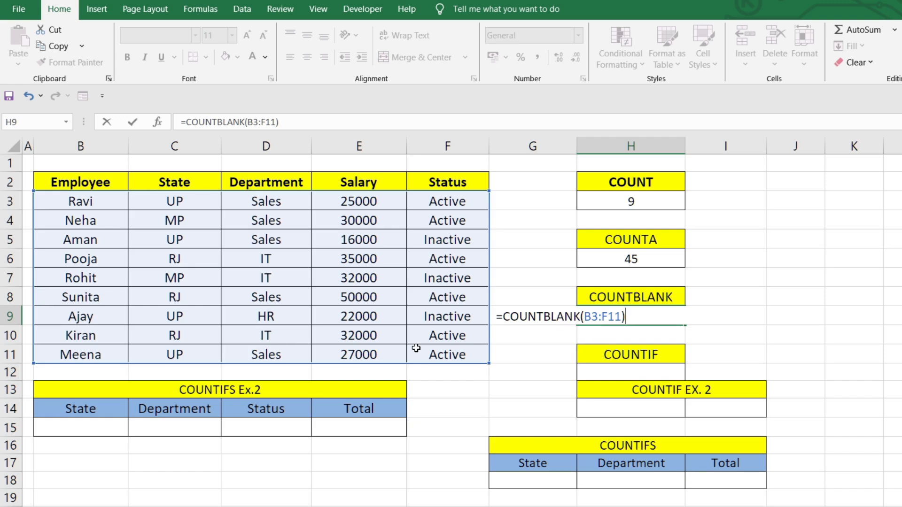
key("Return")
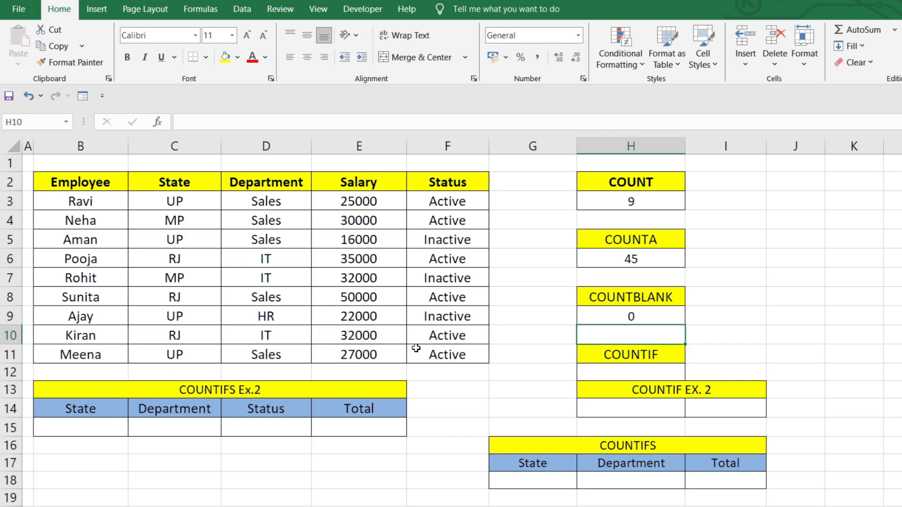
Clear the state in cell C7 to test the COUNTBLANK formula with an empty cell
left_click(416, 348)
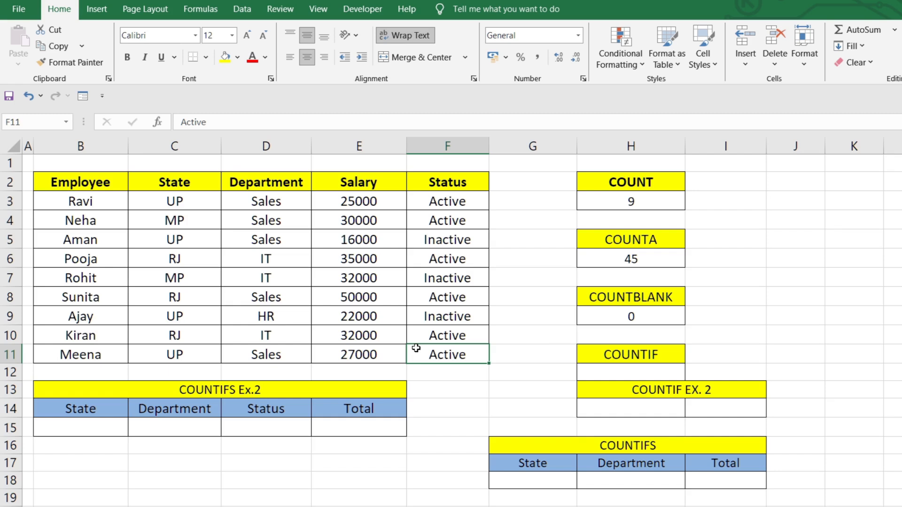
left_click(191, 270)
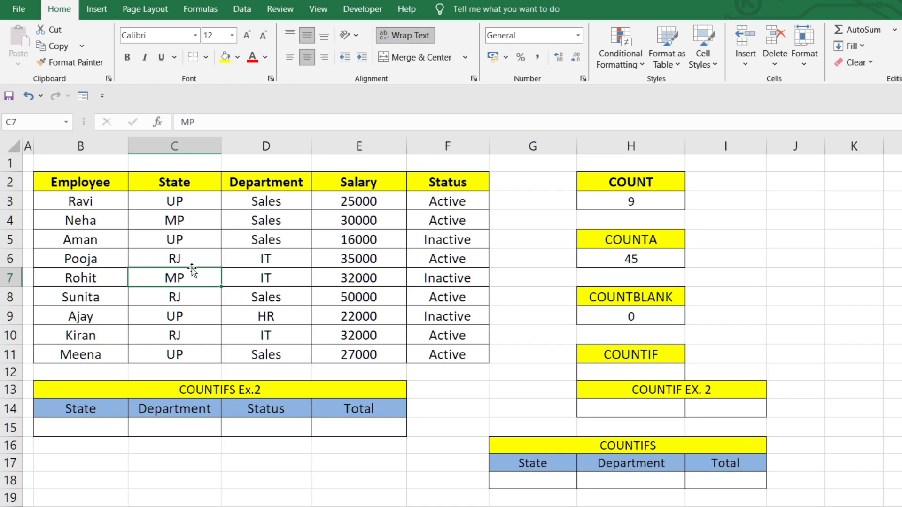
key("Delete")
key("Right")
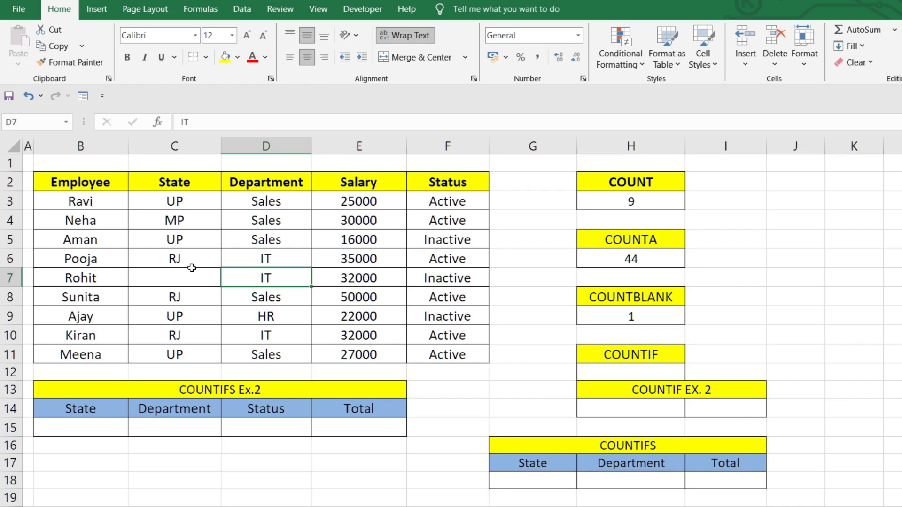
Clear the department in cell D8 as a second test of the COUNTBLANK formula, and undo both test deletions
key("Down")
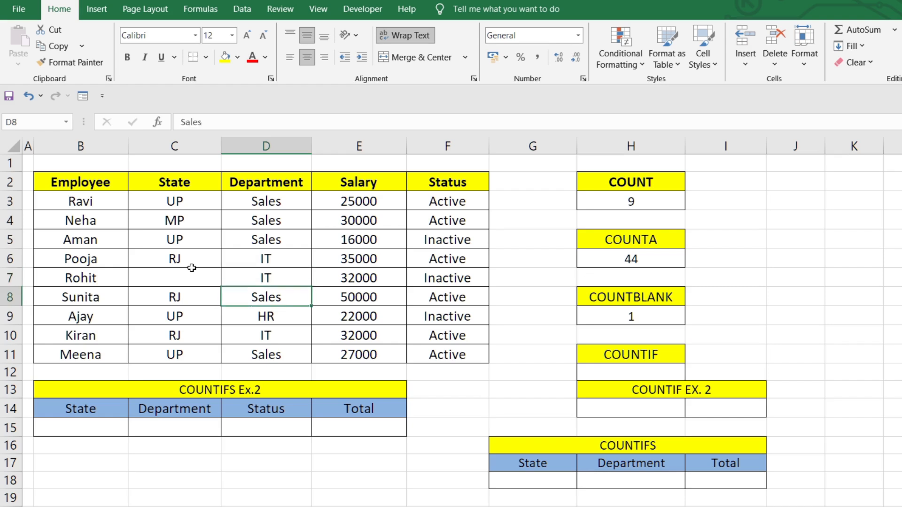
key("Delete")
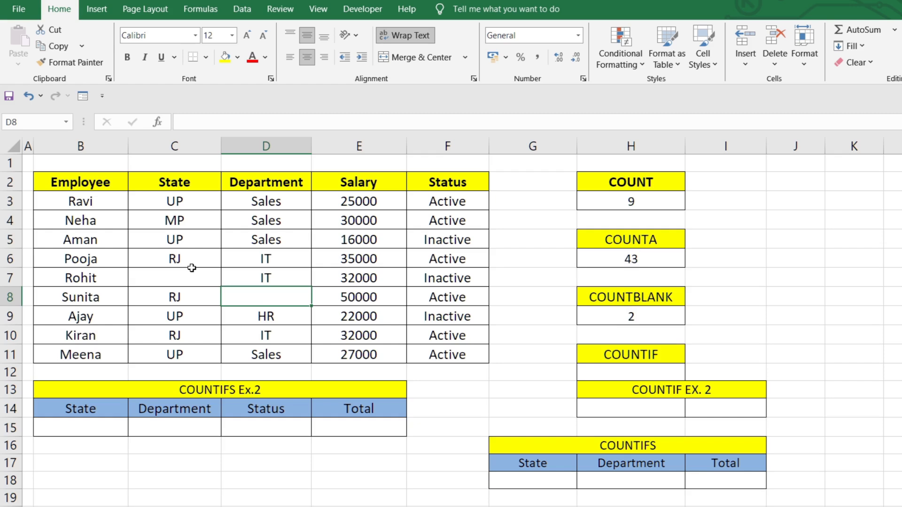
key("ctrl+z")
key("ctrl+z")
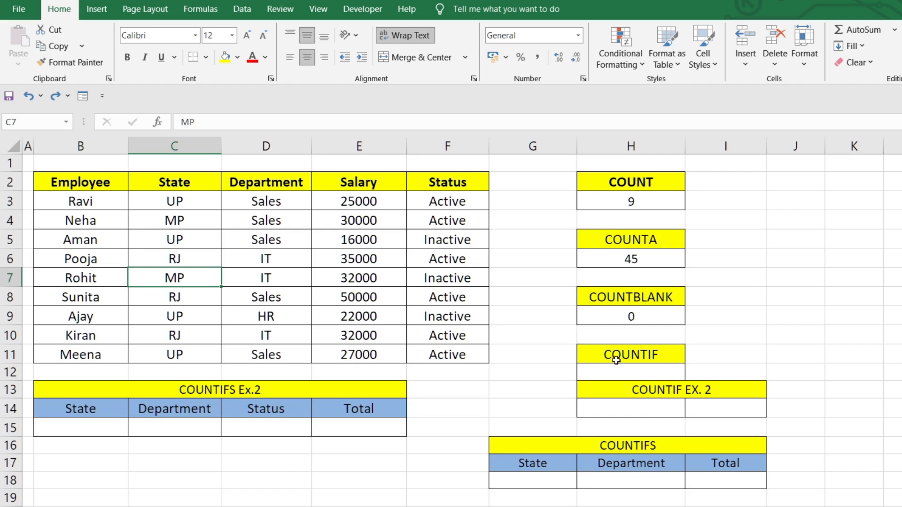
Enter =COUNTIF(B3:F11,"UP") in cell H12 under the COUNTIF heading to count the table cells containing UP
left_click_drag(616, 358, 646, 379)
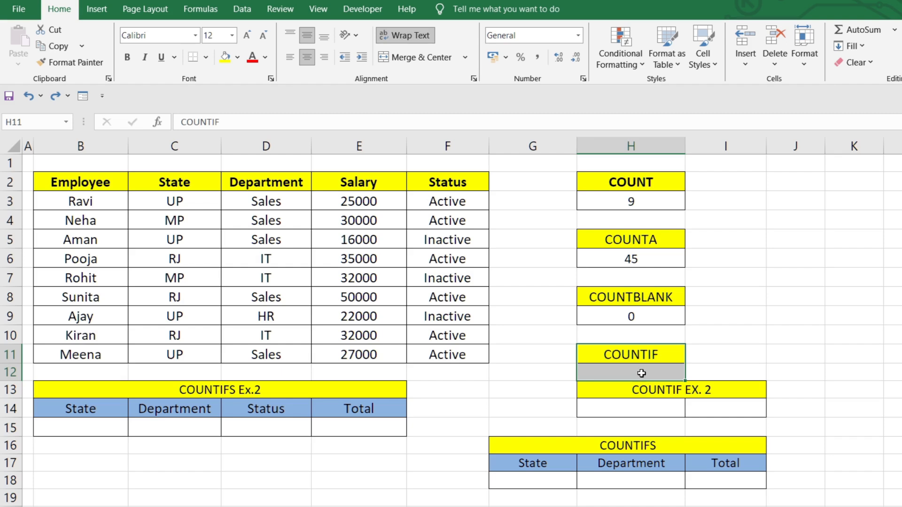
left_click(640, 372)
type("=")
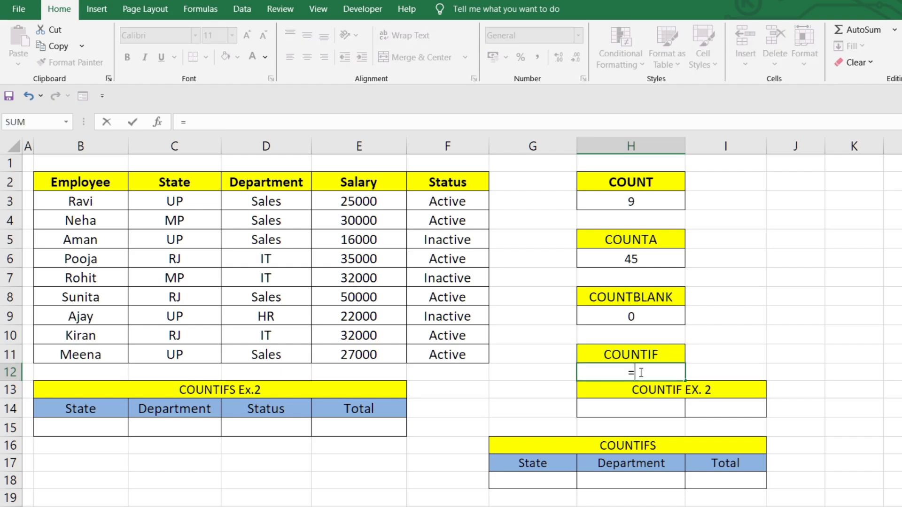
type("countif")
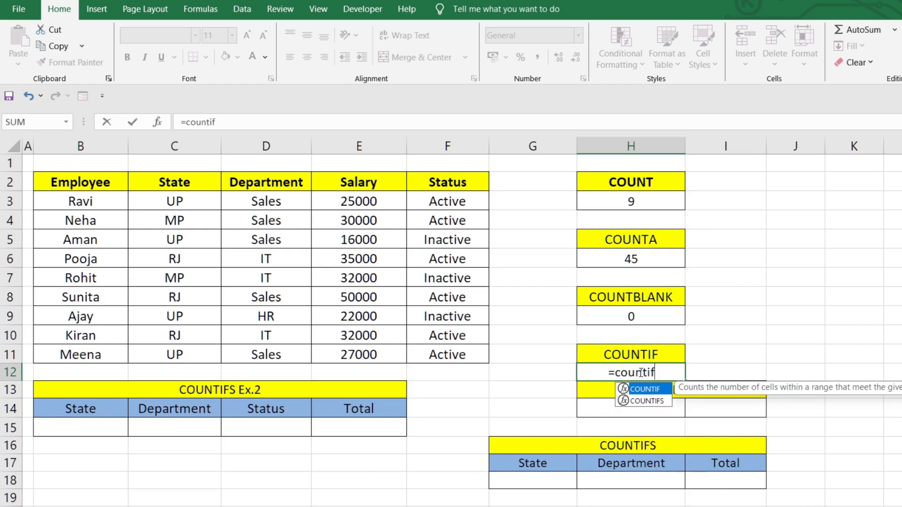
key("Tab")
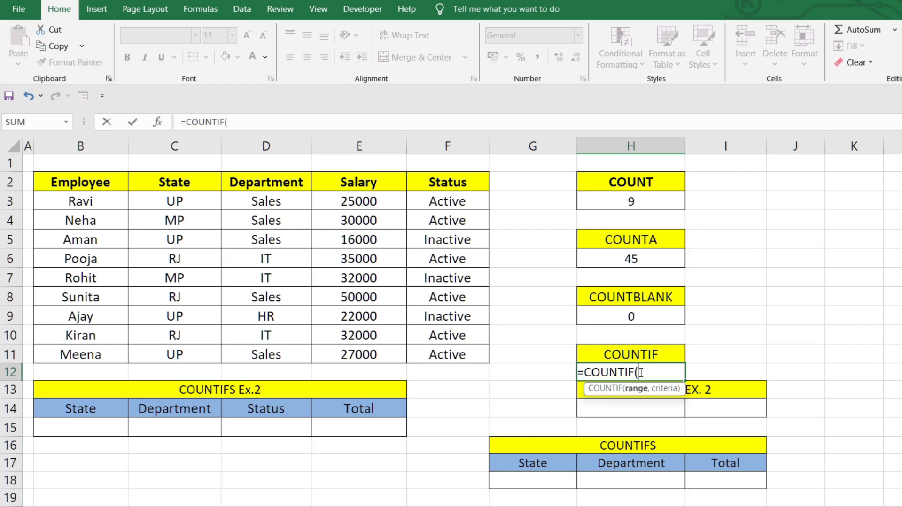
left_click_drag(66, 201, 421, 351)
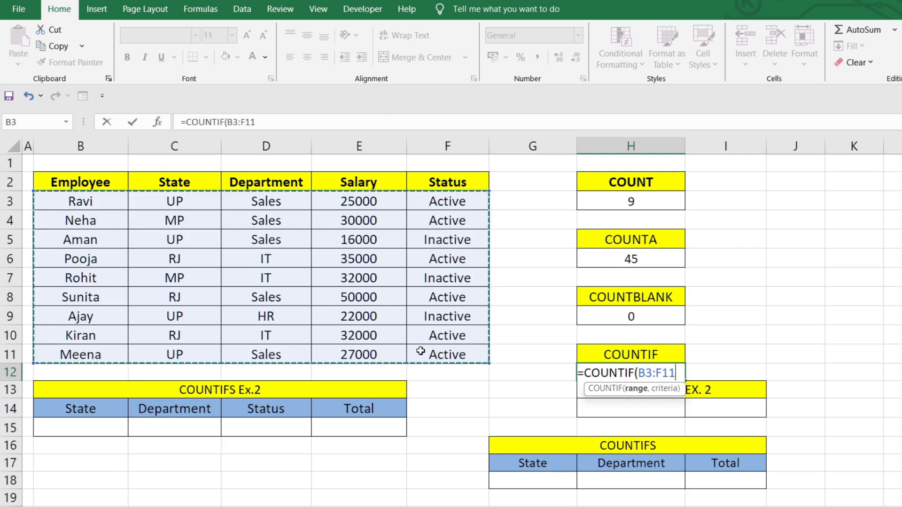
type(",")
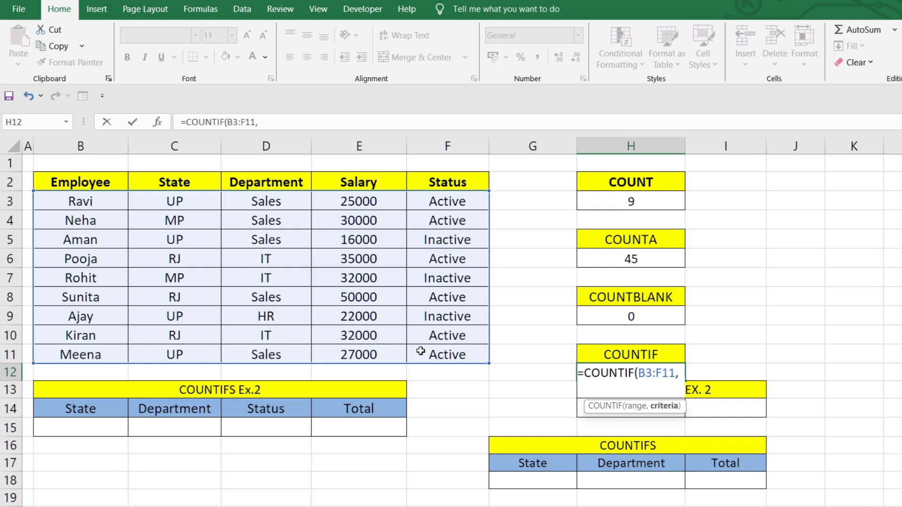
type("\"UP \"")
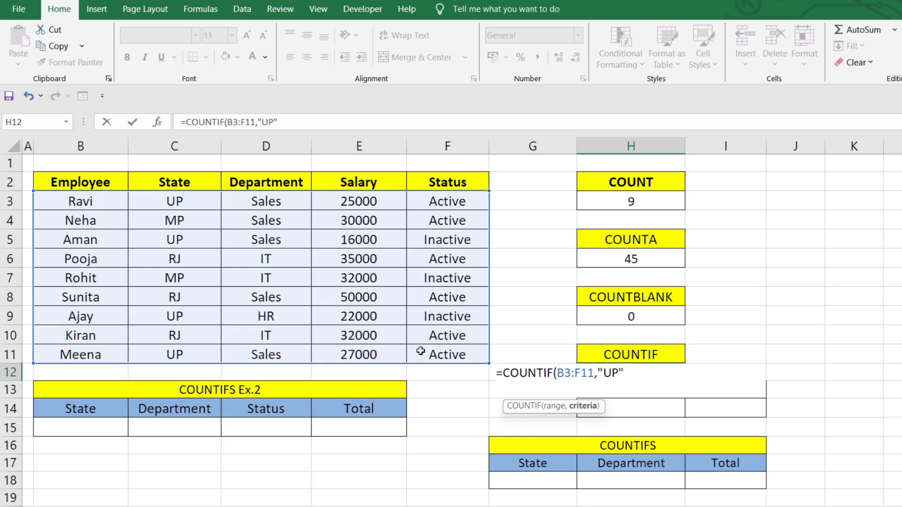
type(")")
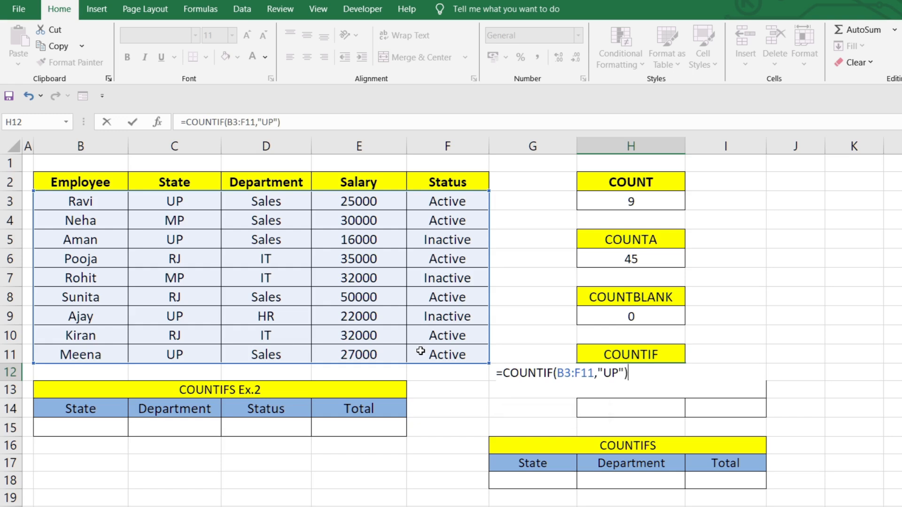
key("Return")
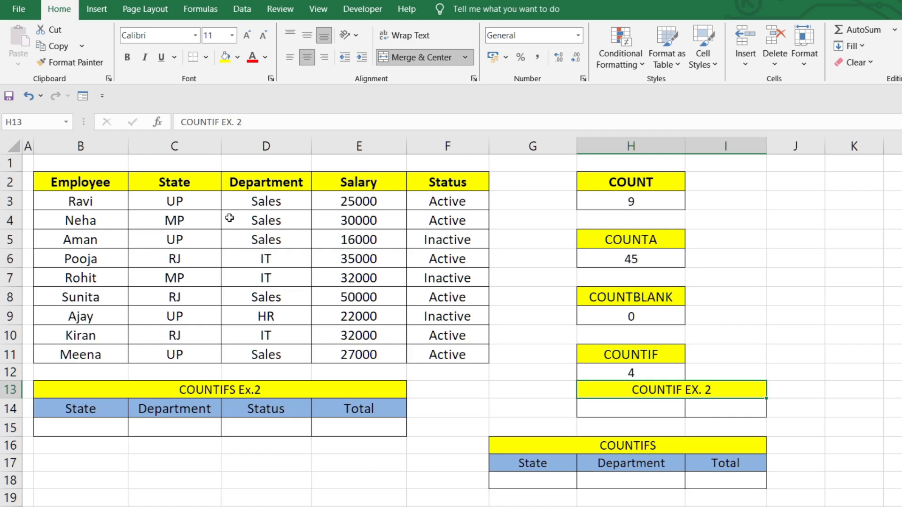
Check each UP entry in the State column against the COUNTIF formula
left_click(161, 200)
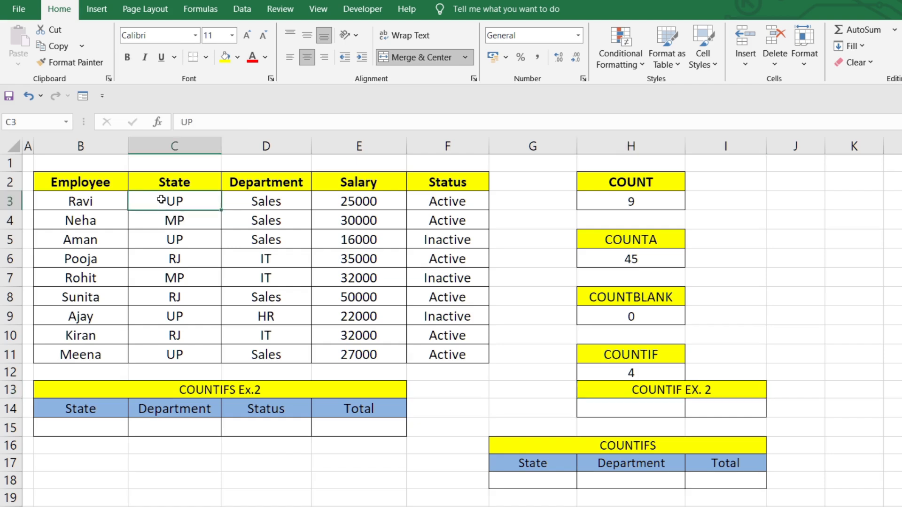
left_click(181, 242)
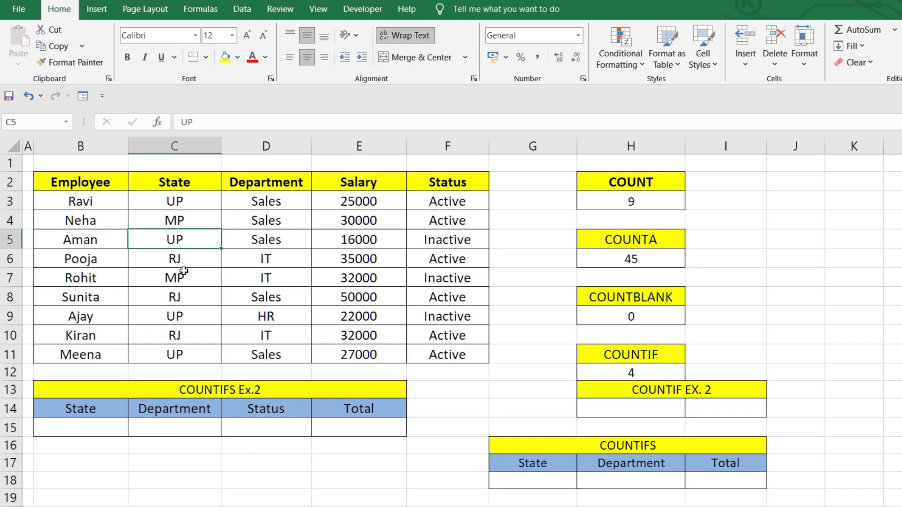
left_click(187, 317)
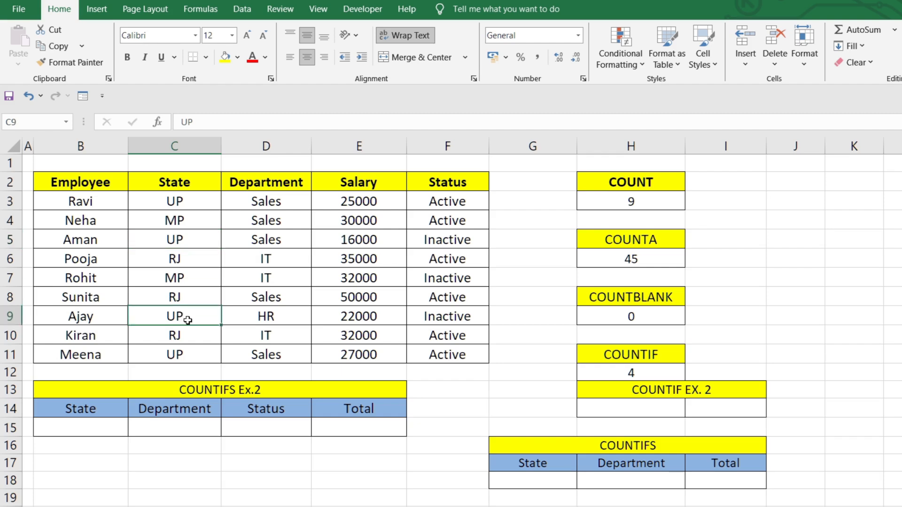
left_click(187, 357)
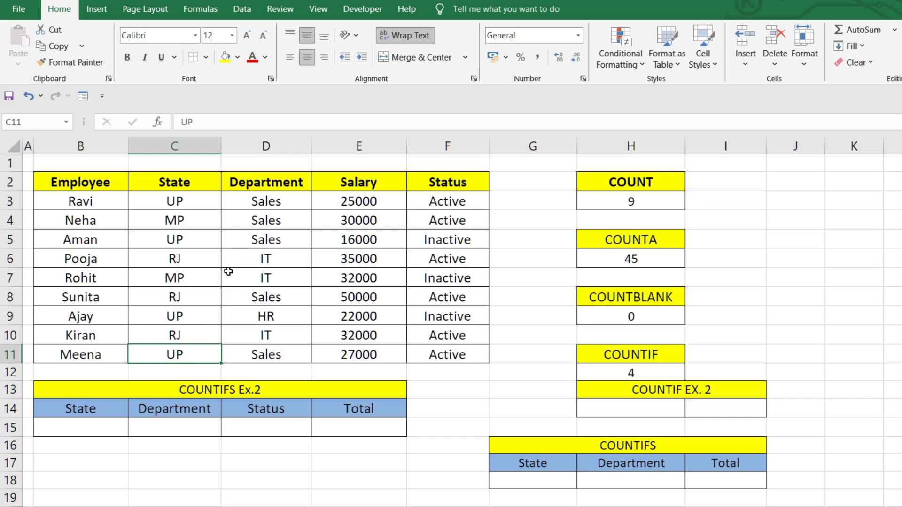
Change the department in cell D4 to UP to test the COUNTIF formula, and review the formula in H12
left_click(272, 224)
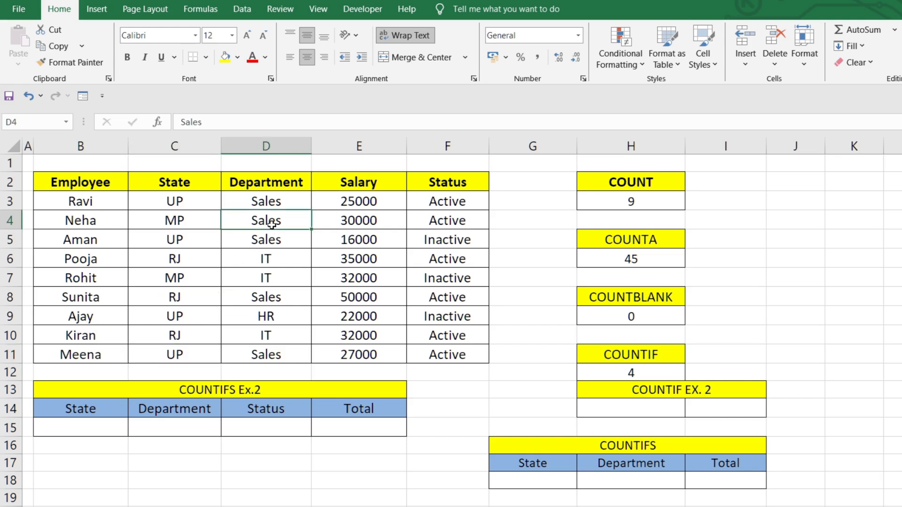
type("UP")
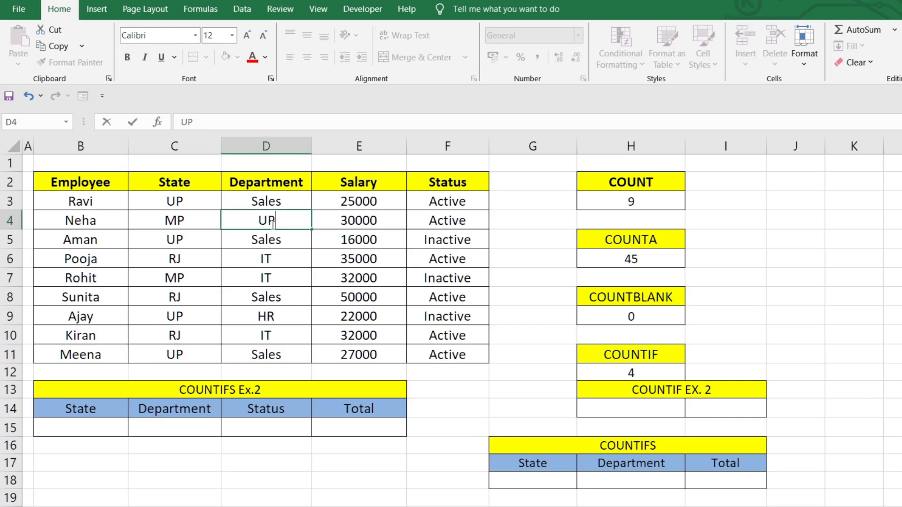
key("Return")
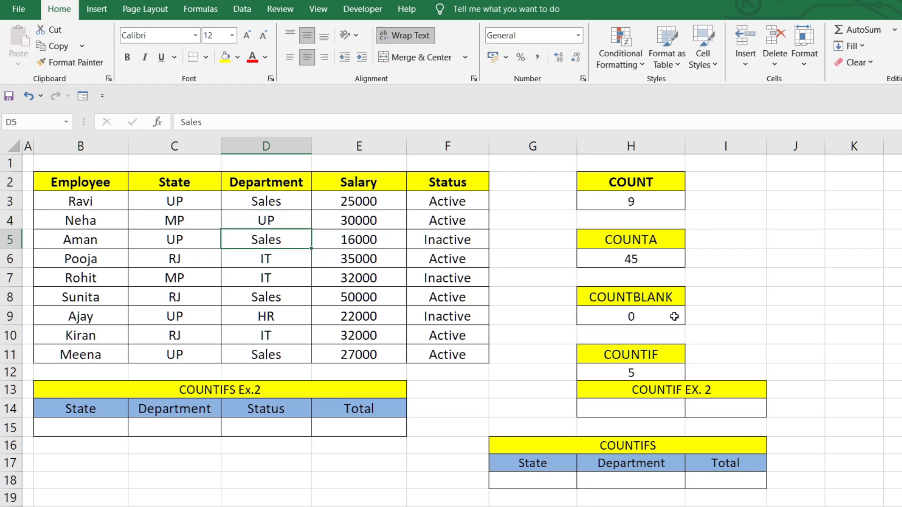
left_click(636, 375)
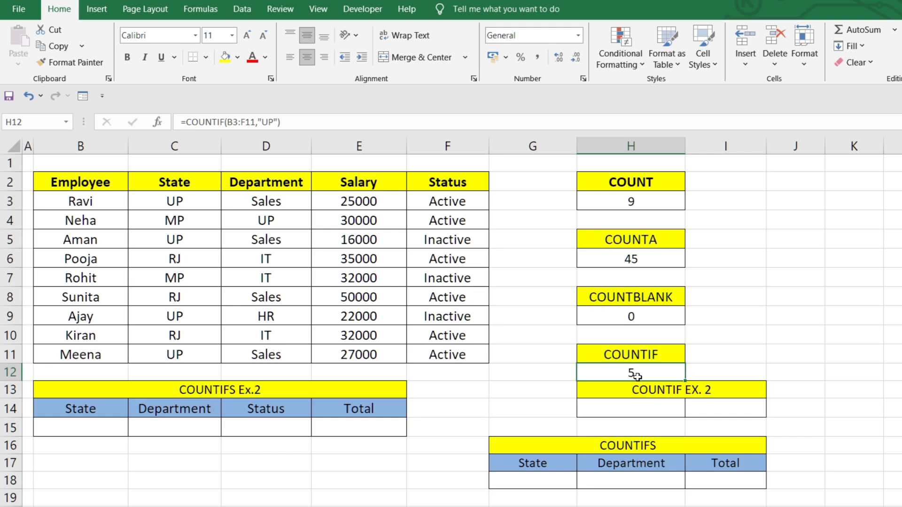
double_click(637, 375)
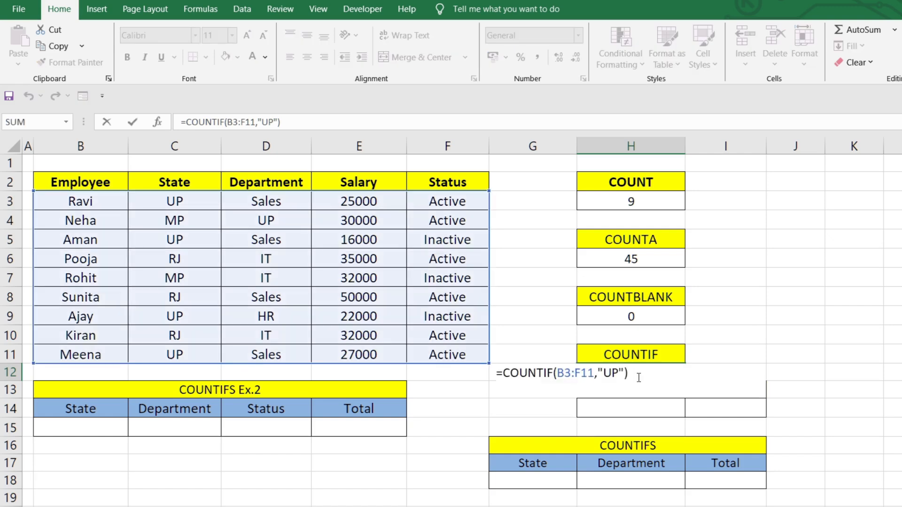
left_click(737, 324)
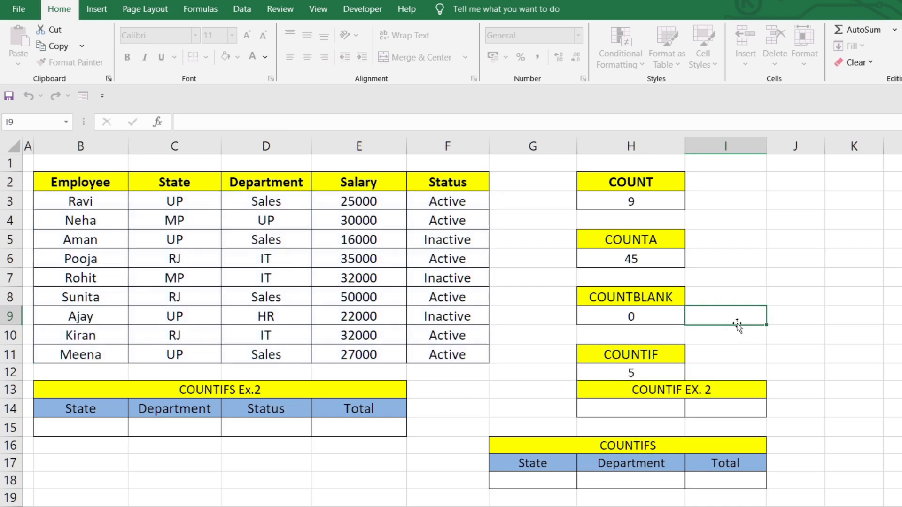
Enter =COUNTIF(B3:F11,H14) in cell I14 under the COUNTIF EX. 2 heading, and center the cell horizontally
left_click(738, 403)
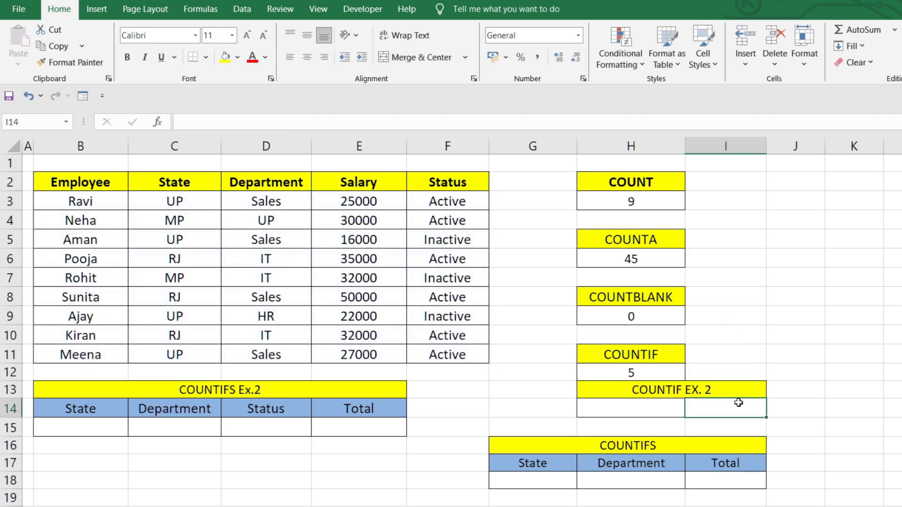
type("=countif")
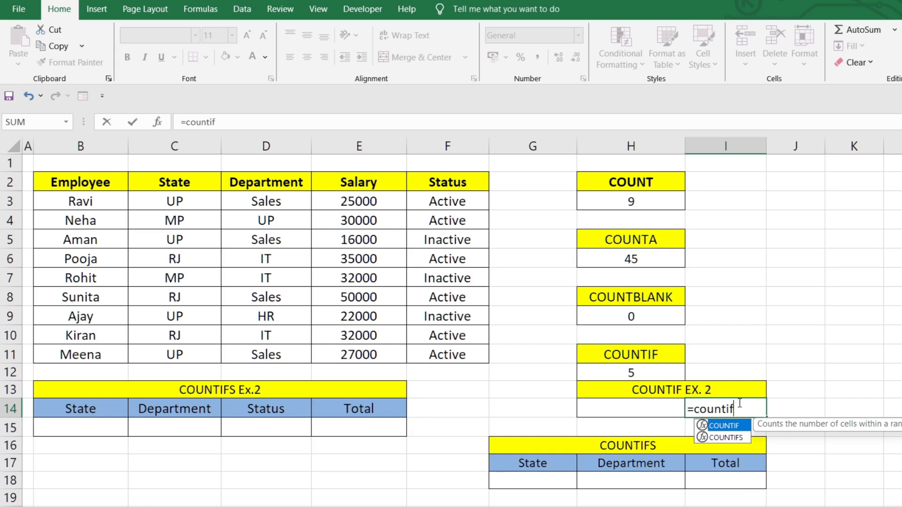
key("Tab")
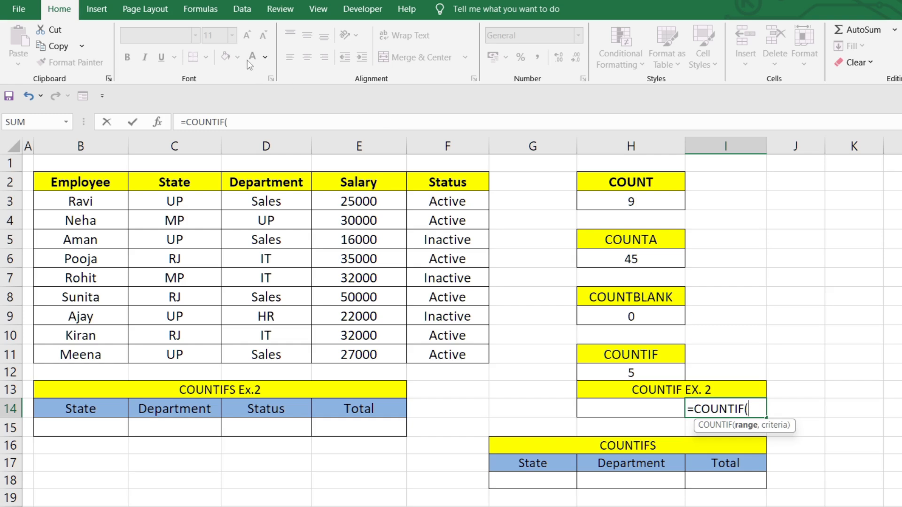
left_click_drag(82, 200, 440, 353)
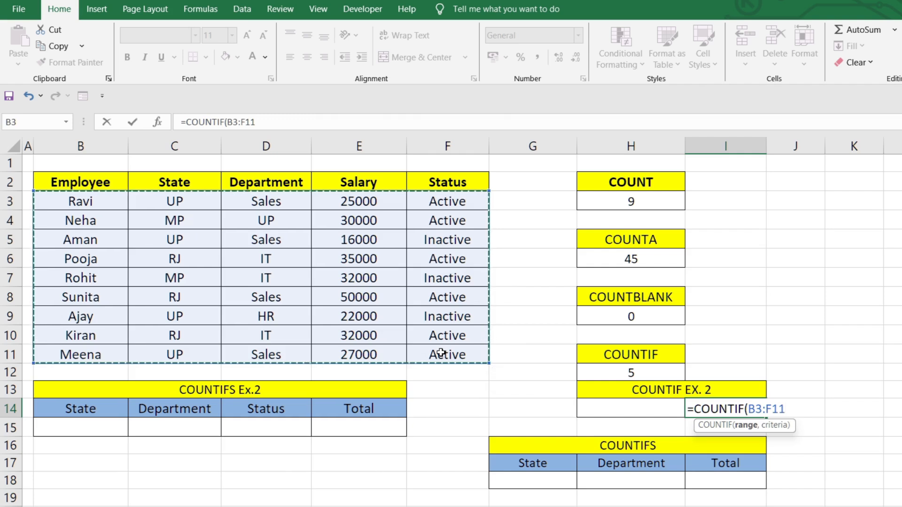
type(",")
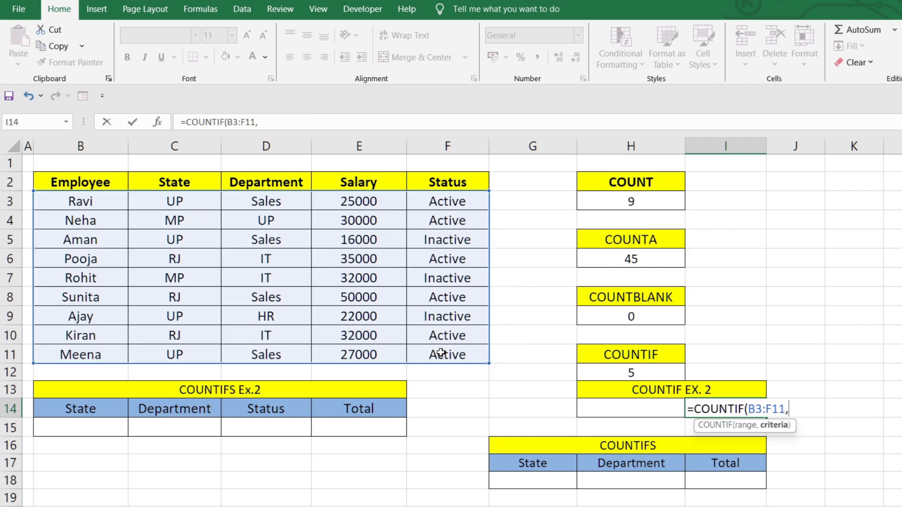
left_click(614, 407)
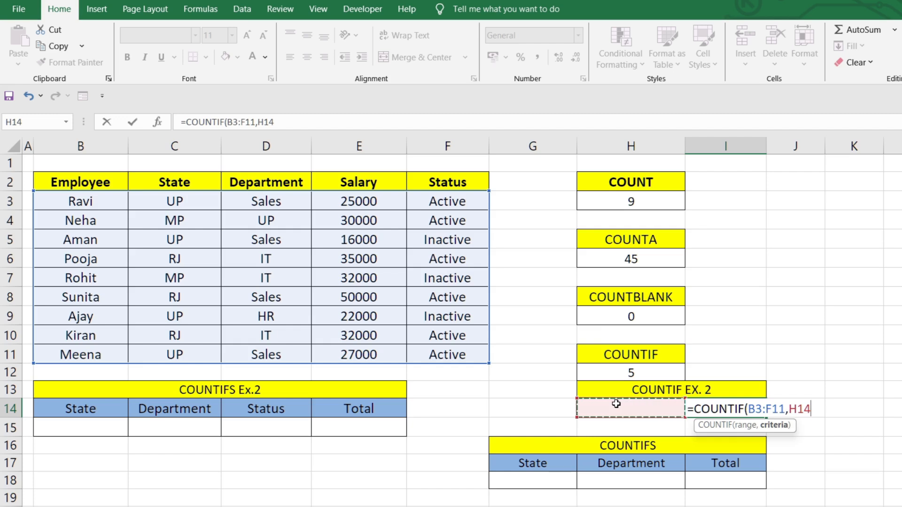
key("Return")
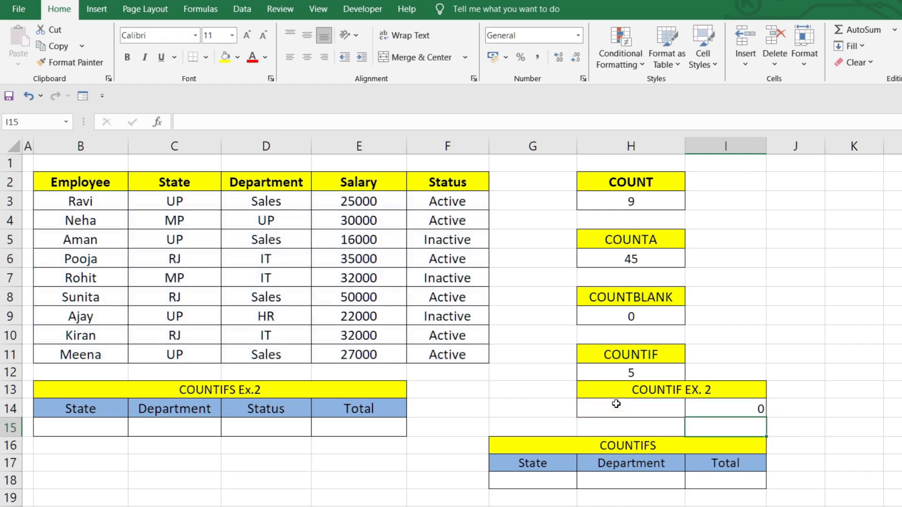
left_click(706, 411)
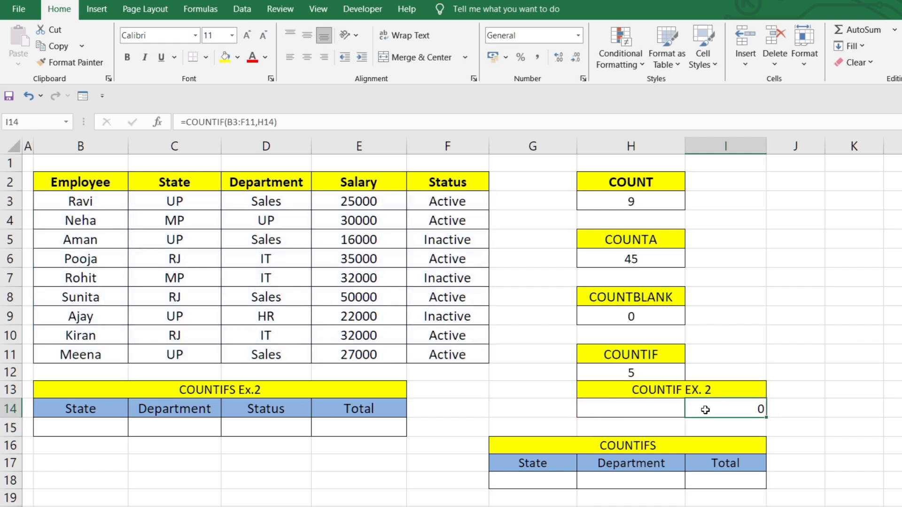
left_click(307, 56)
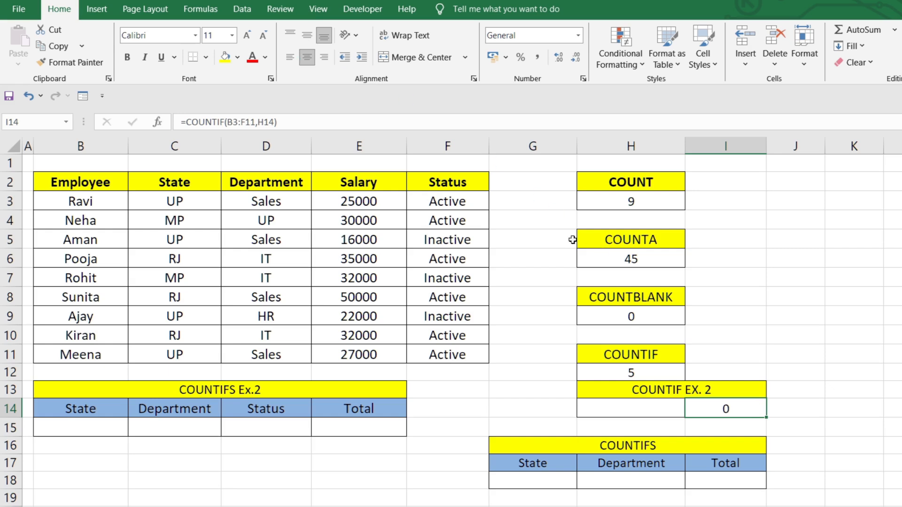
Enter UP as the criterion in cell H14 and center it horizontally
left_click(650, 404)
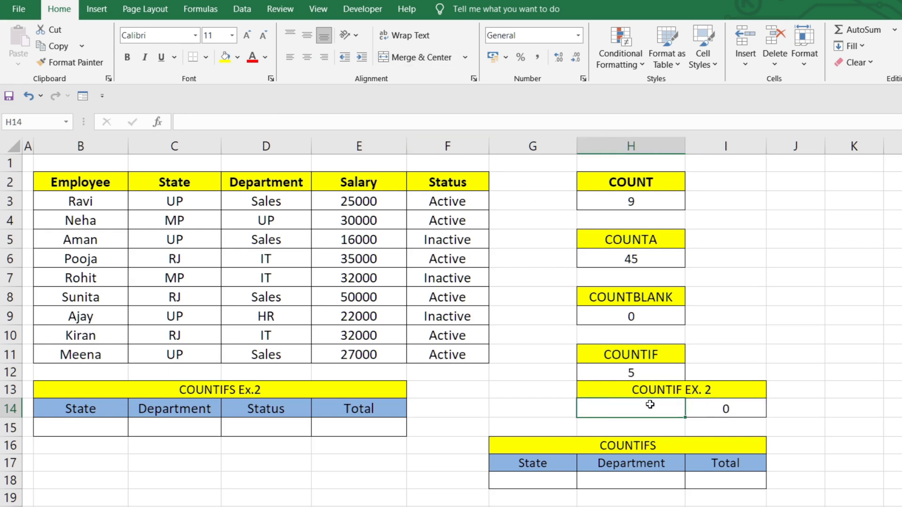
type("UP")
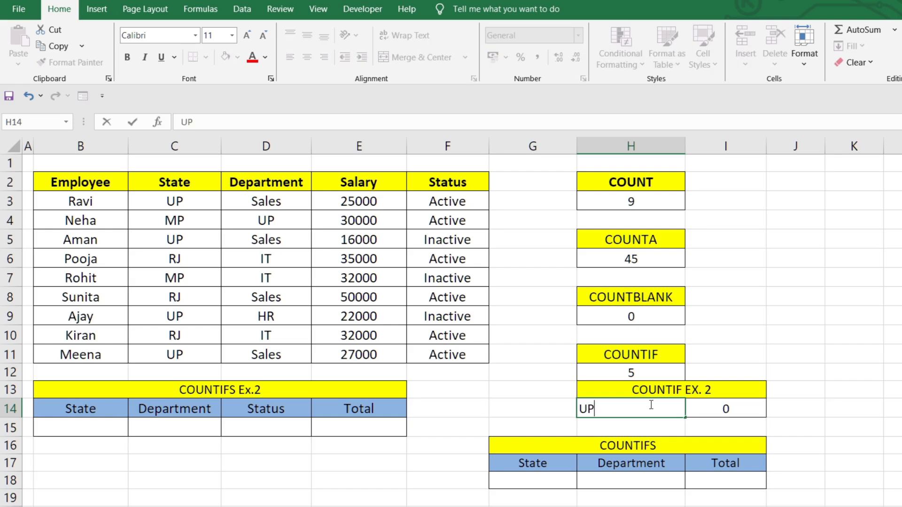
key("Return")
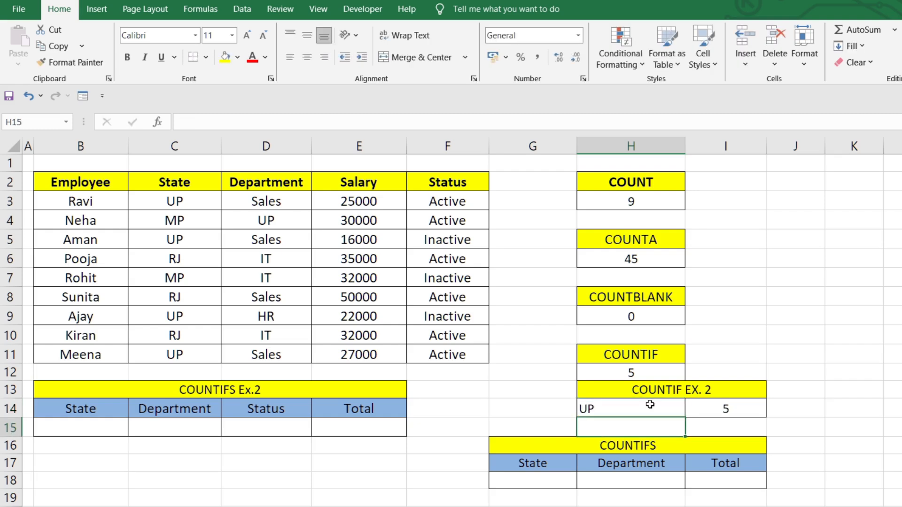
left_click(650, 404)
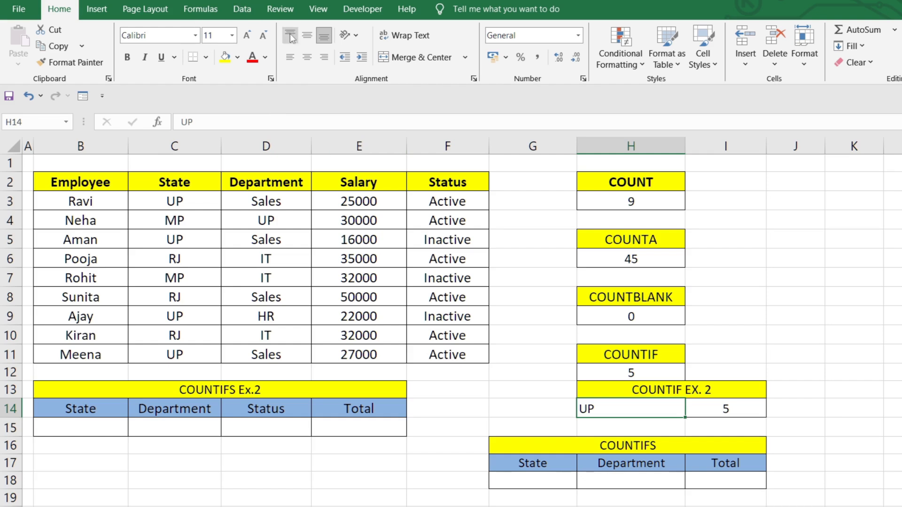
left_click(308, 59)
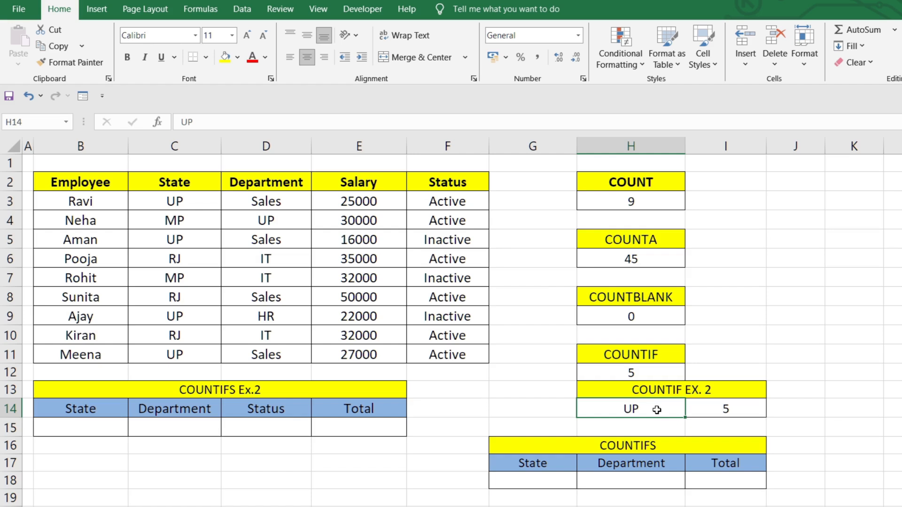
Change the COUNTIF EX. 2 criterion in cell H14 to IT
key("BackSpace")
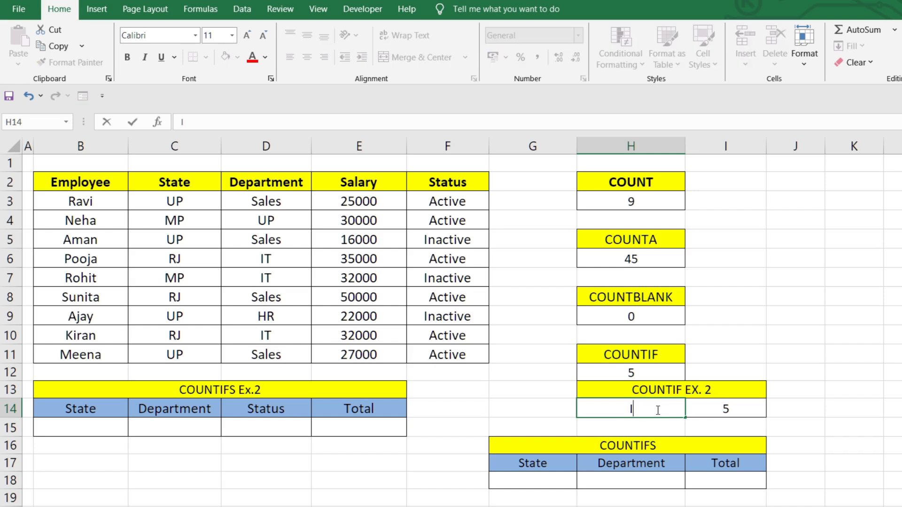
type("IT")
key("Return")
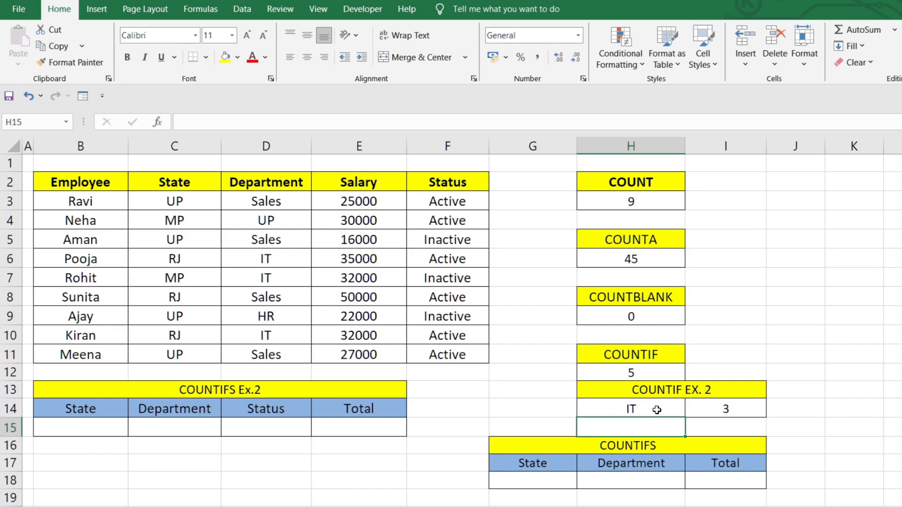
Set the COUNTIF EX. 2 criterion in cell H14 to the salary value 16000
left_click(657, 409)
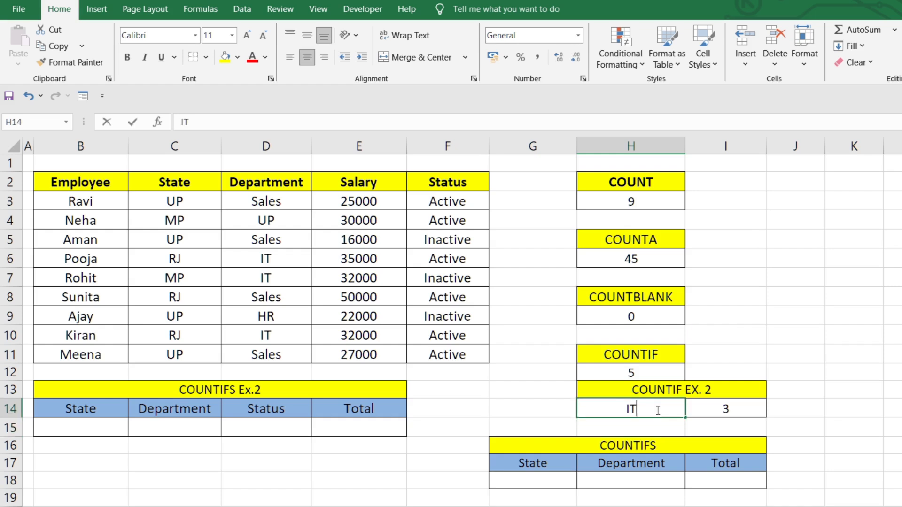
type("1600")
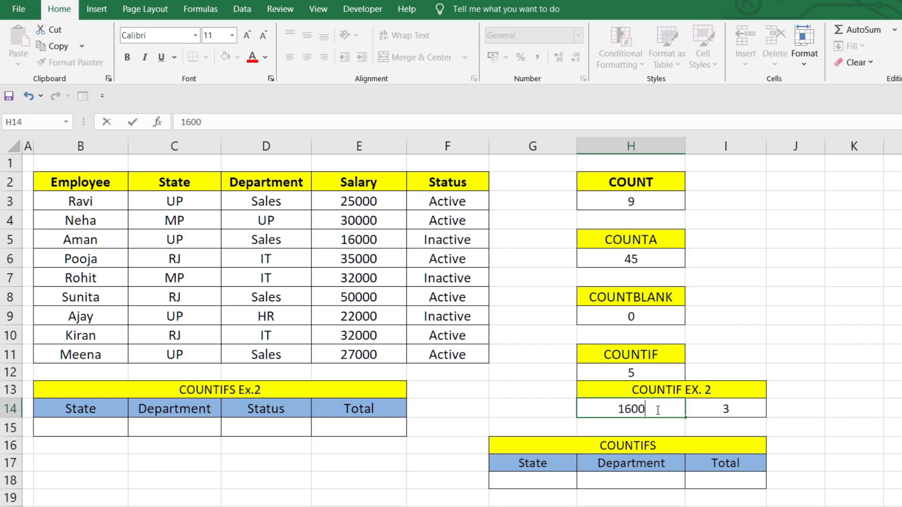
type("0")
key("Return")
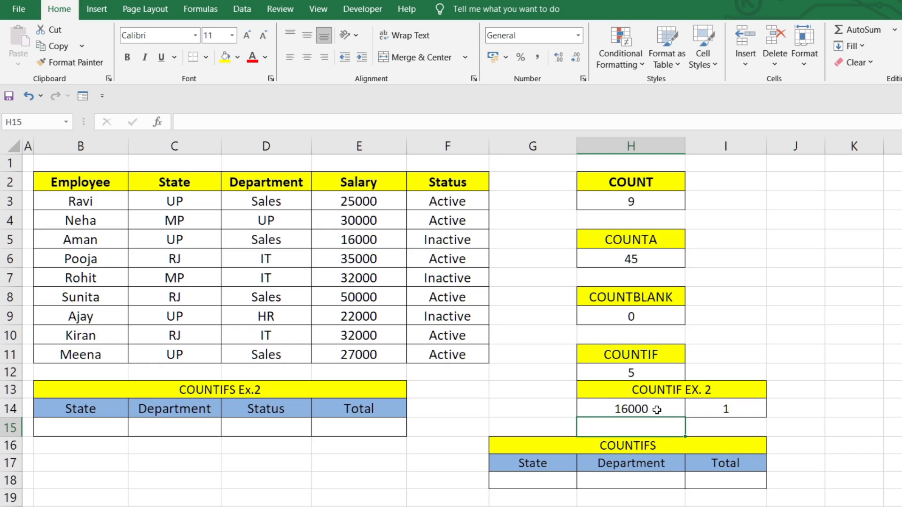
Change the salary in cell E7 to 16000 to test the COUNTIF EX. 2 formula
left_click(362, 278)
type("16000")
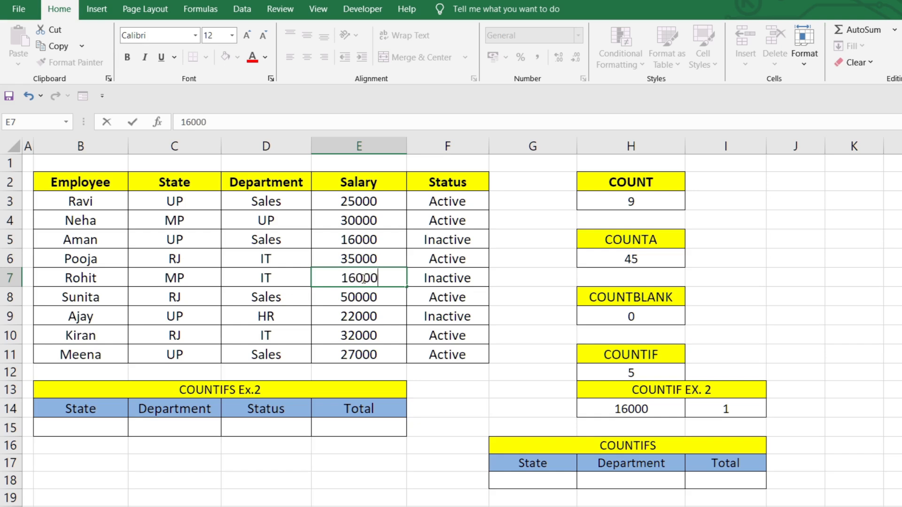
key("Return")
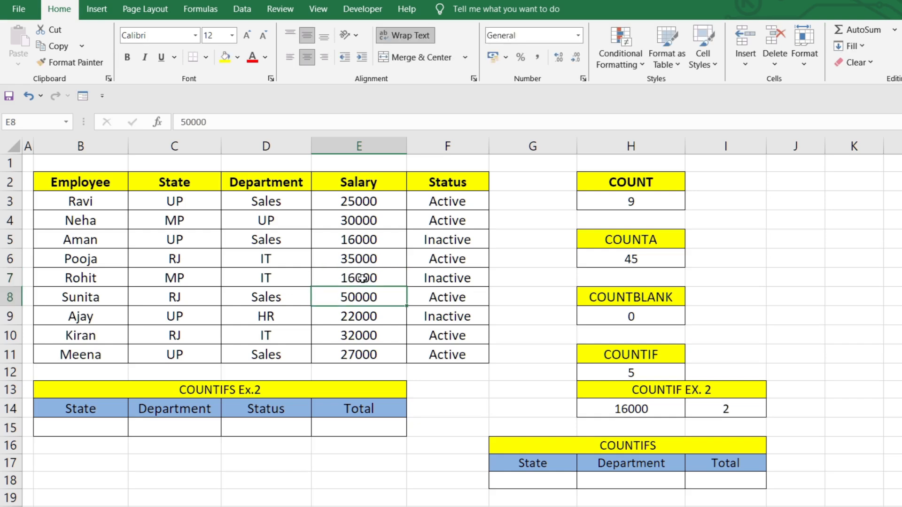
left_click(361, 278)
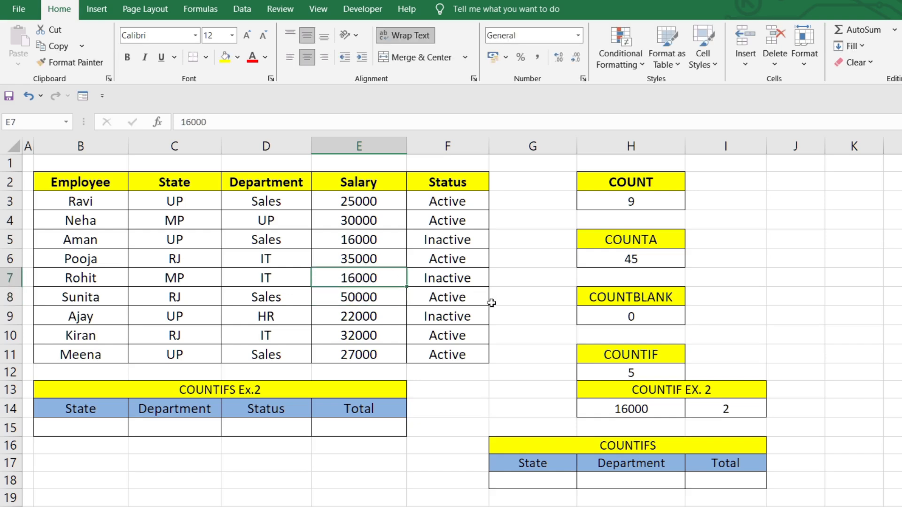
Replace the COUNTIF EX. 2 criterion in cell H14 with Active
left_click(627, 407)
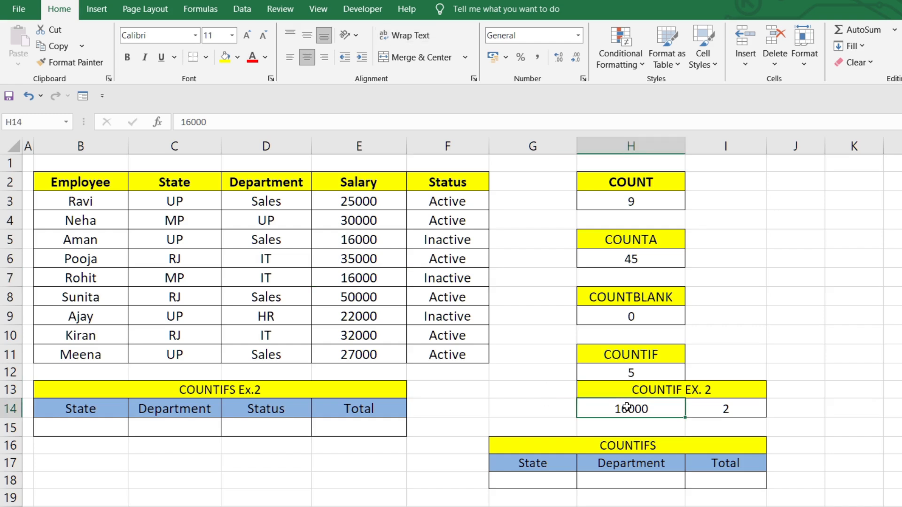
type("Ac")
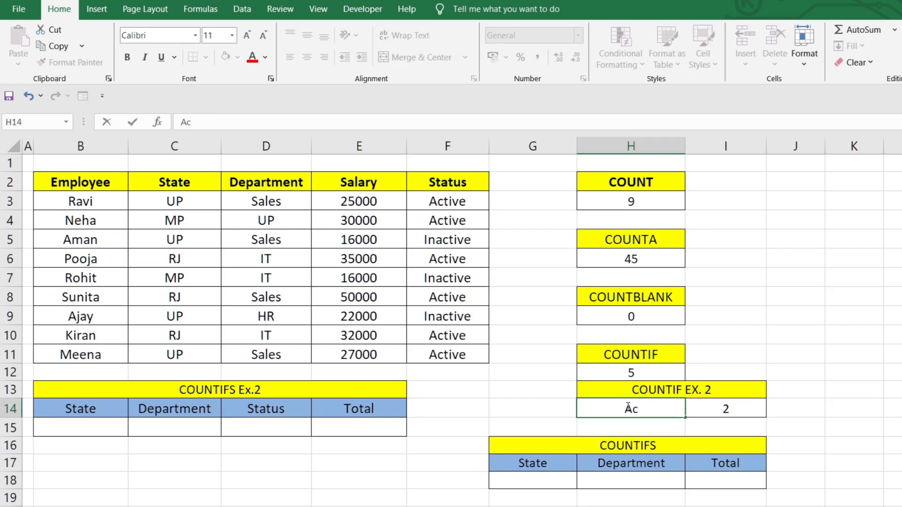
type("tive")
key("Return")
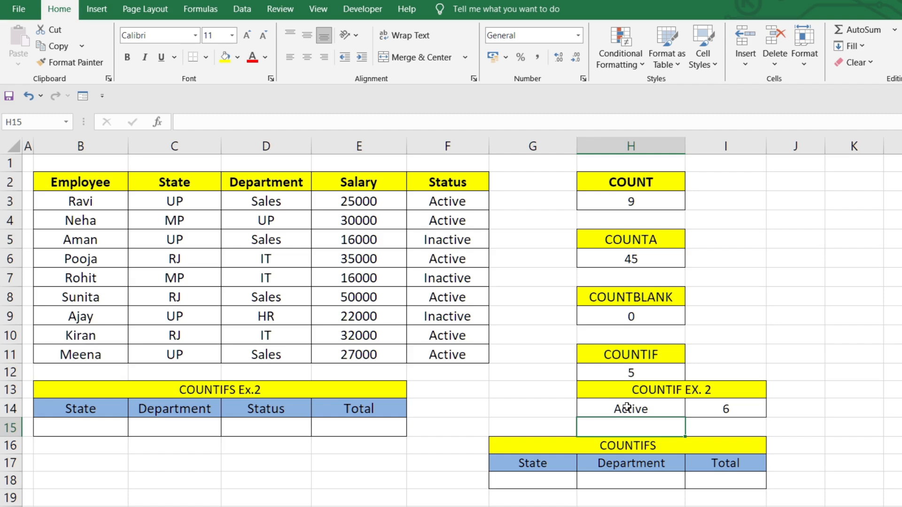
Begin a COUNTIFS formula in Total cell I18, using State range C3:C11 with G18 as its criterion cell
left_click(629, 462)
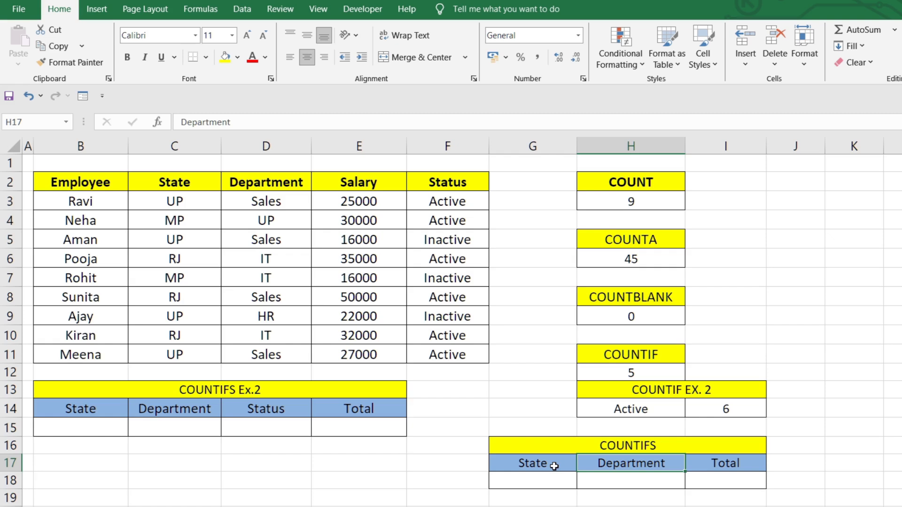
left_click(554, 464)
left_click(640, 463)
left_click(717, 477)
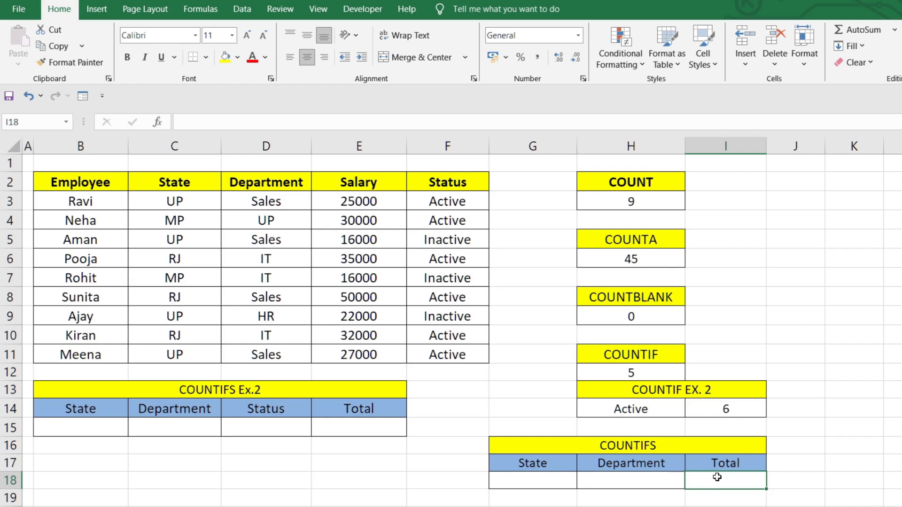
type("=")
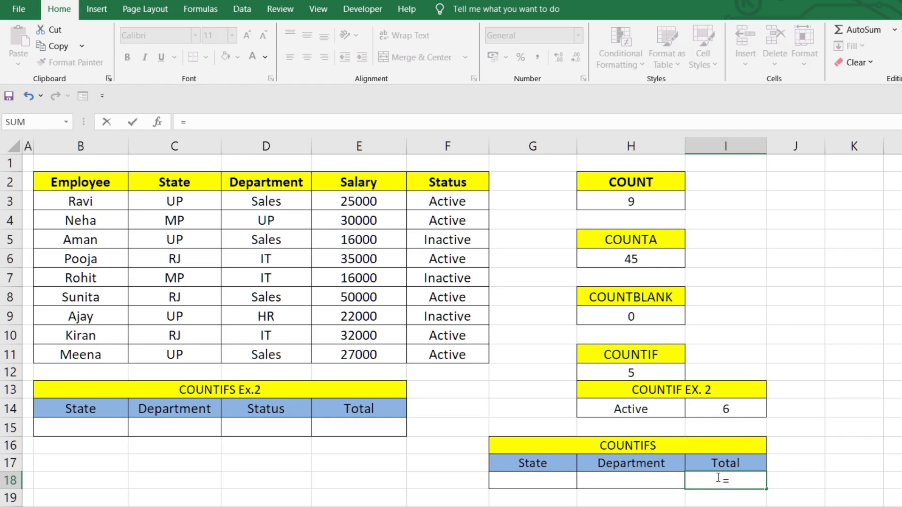
type("coun")
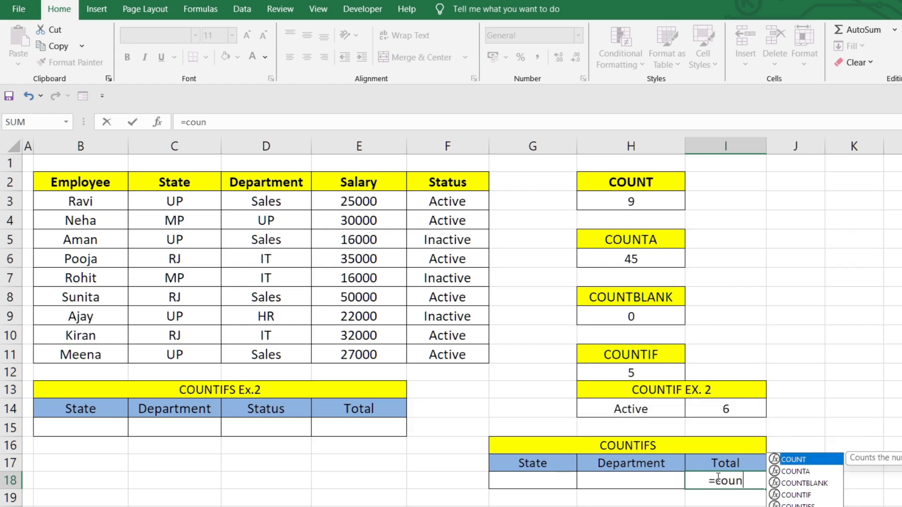
type("tifs")
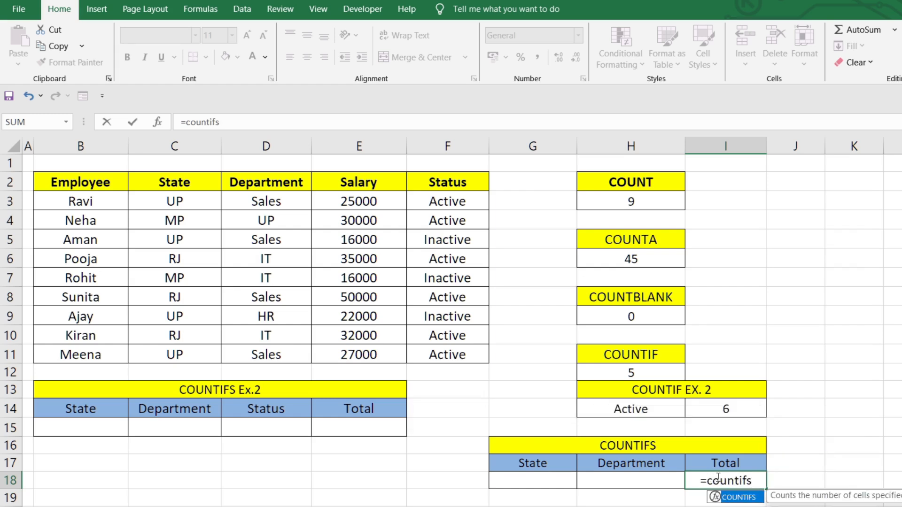
key("Tab")
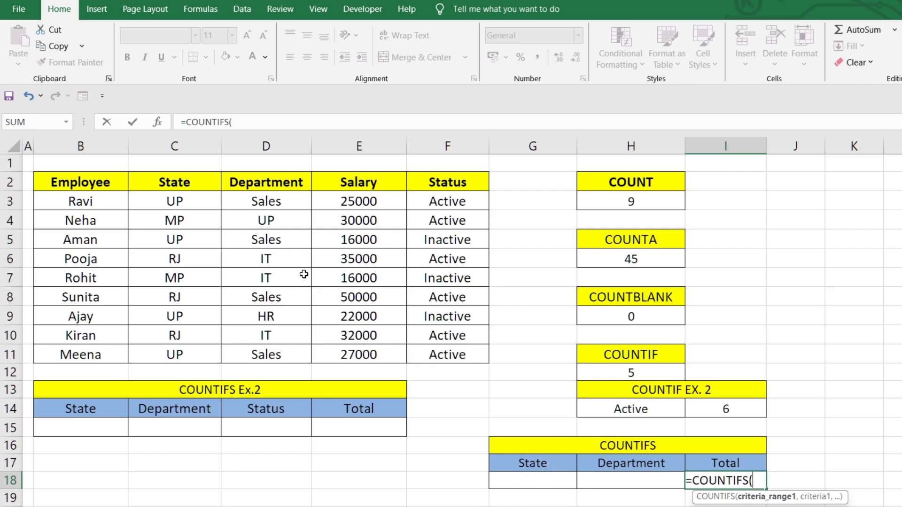
left_click(178, 198)
left_click_drag(182, 219, 171, 355)
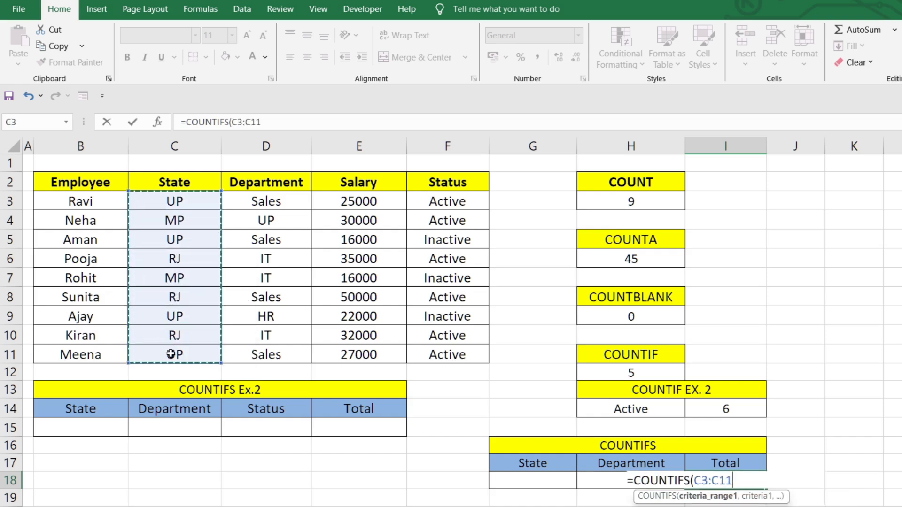
type(",")
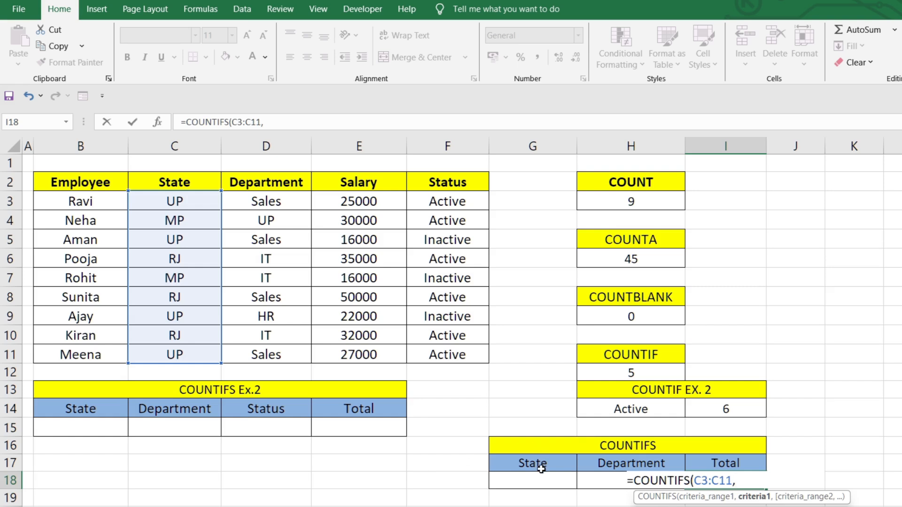
left_click(528, 482)
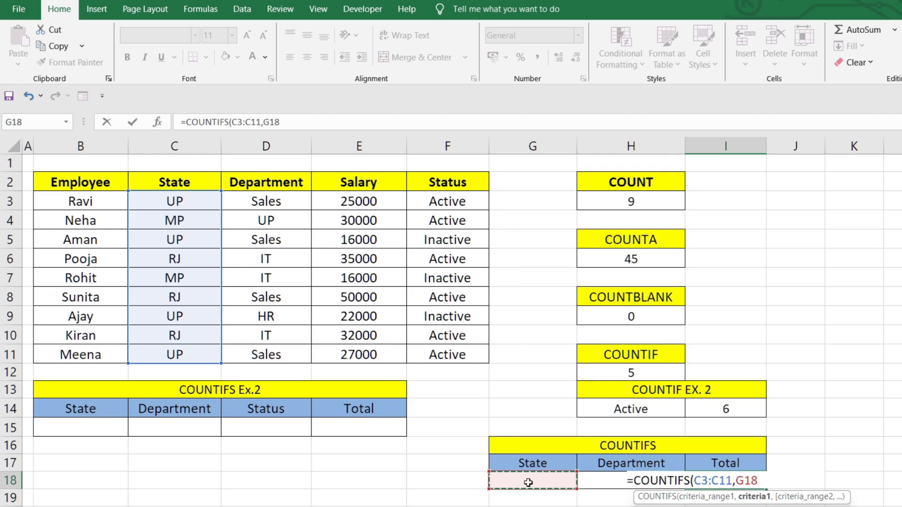
type(",")
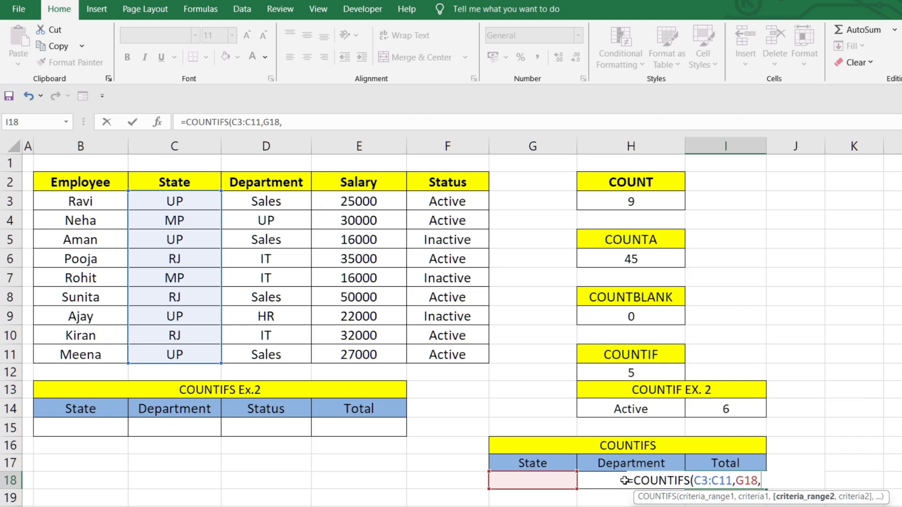
Add Department range D3:D11 with criterion cell H18 to the COUNTIFS formula and complete it as =COUNTIFS(C3:C11,G18,D3:D11,H18)
left_click(292, 200)
left_click_drag(292, 201, 288, 360)
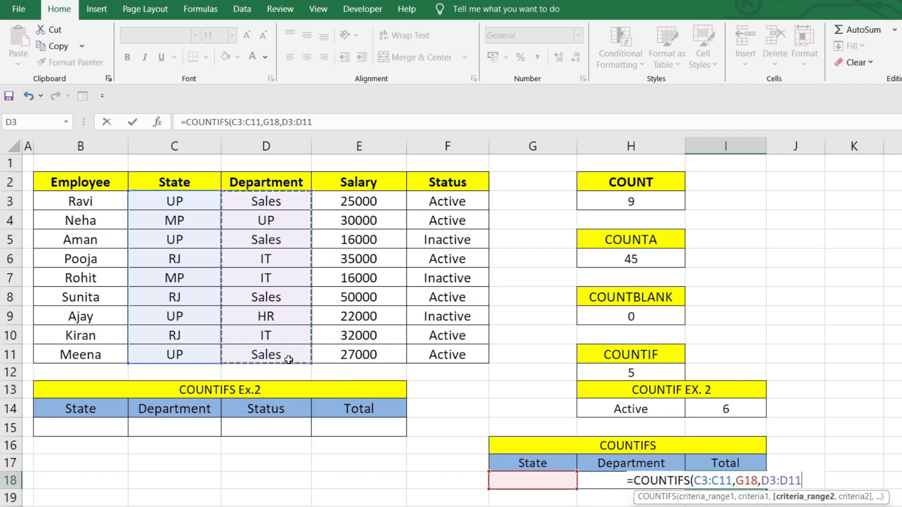
type(",")
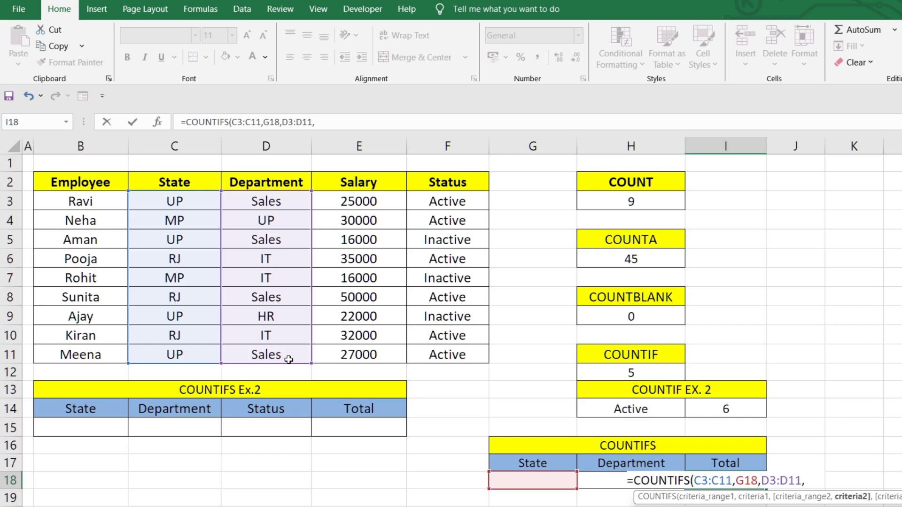
left_click(593, 478)
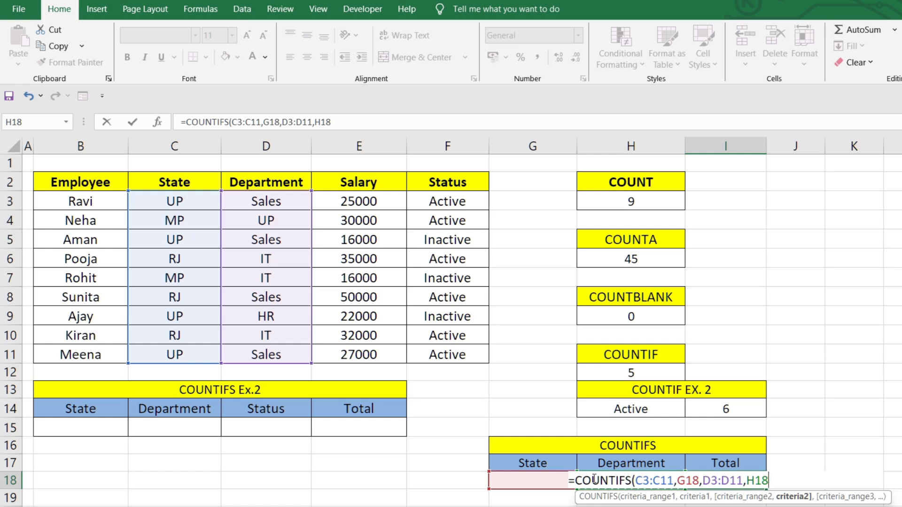
type(")")
key("Return")
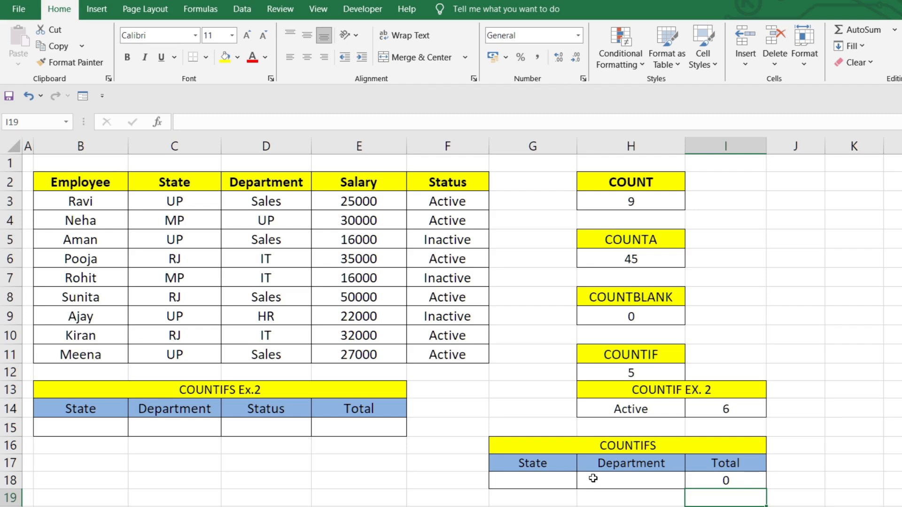
Enter MP as the State criterion in G18 and IT as the Department criterion in H18
left_click(557, 482)
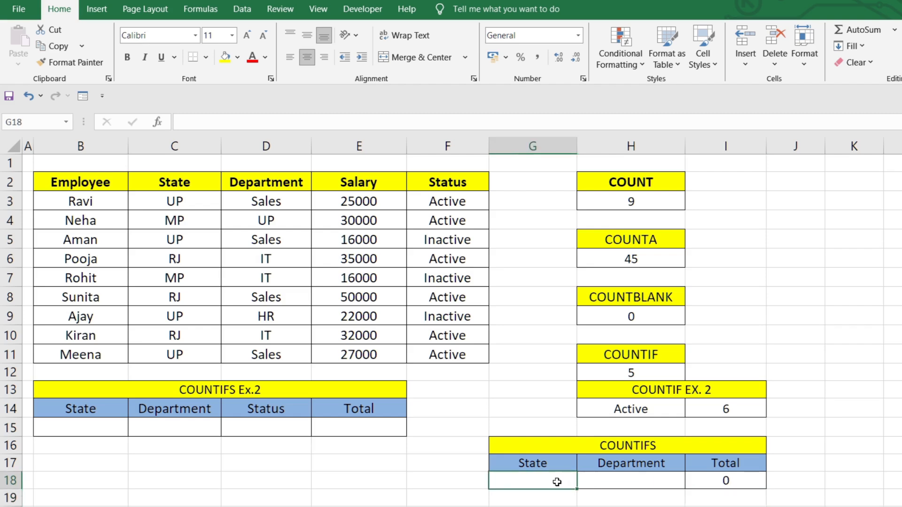
double_click(557, 482)
type("MP")
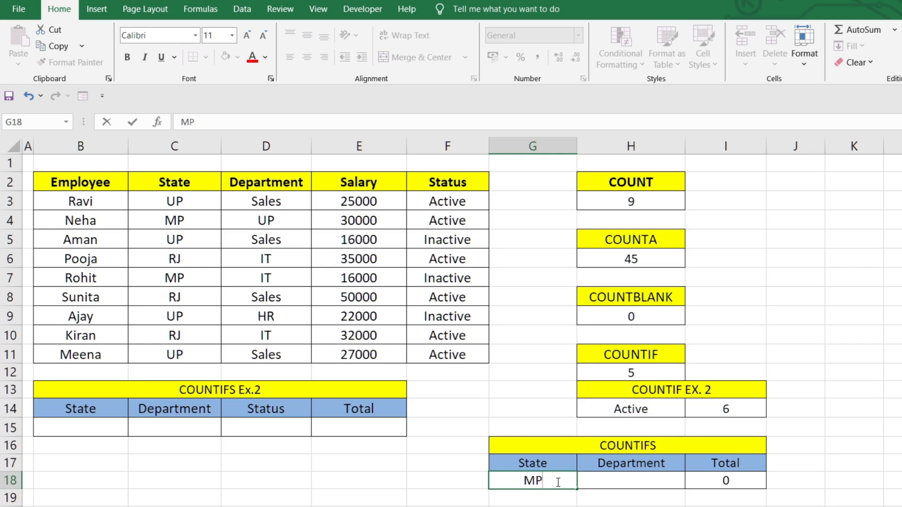
key("Tab")
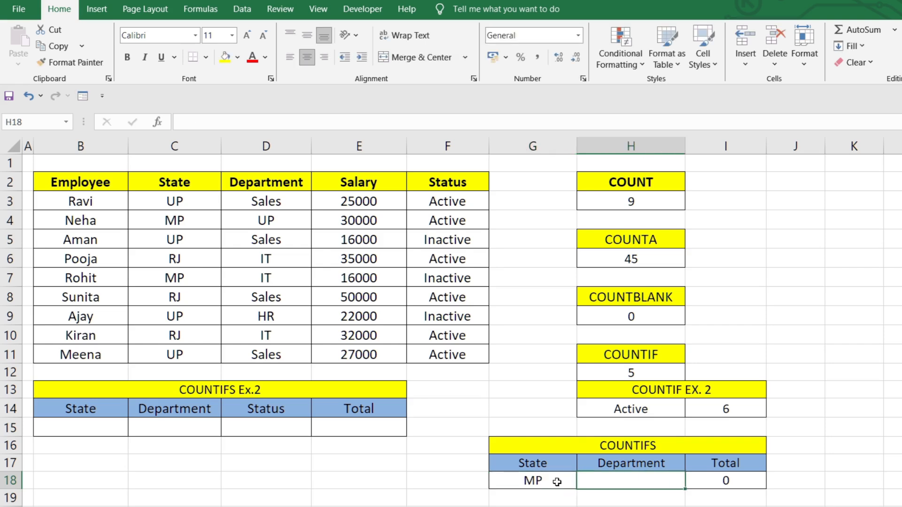
type("IT")
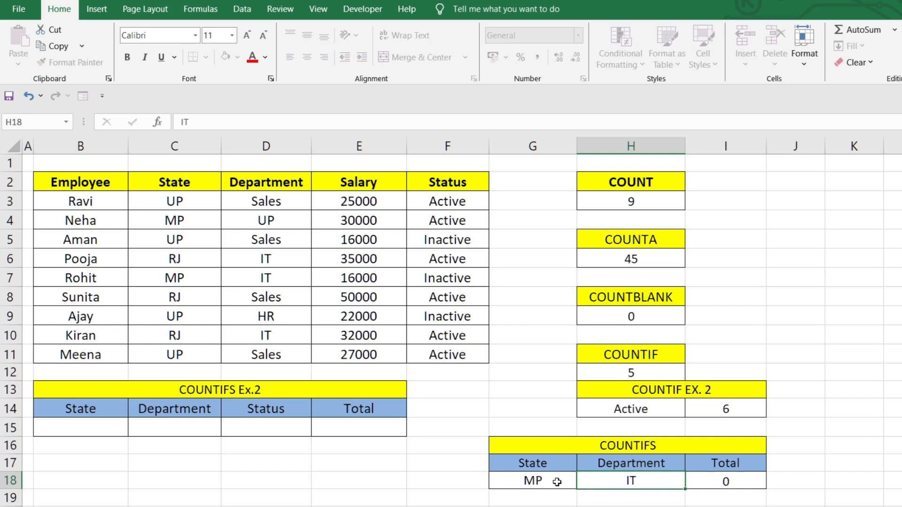
key("Return")
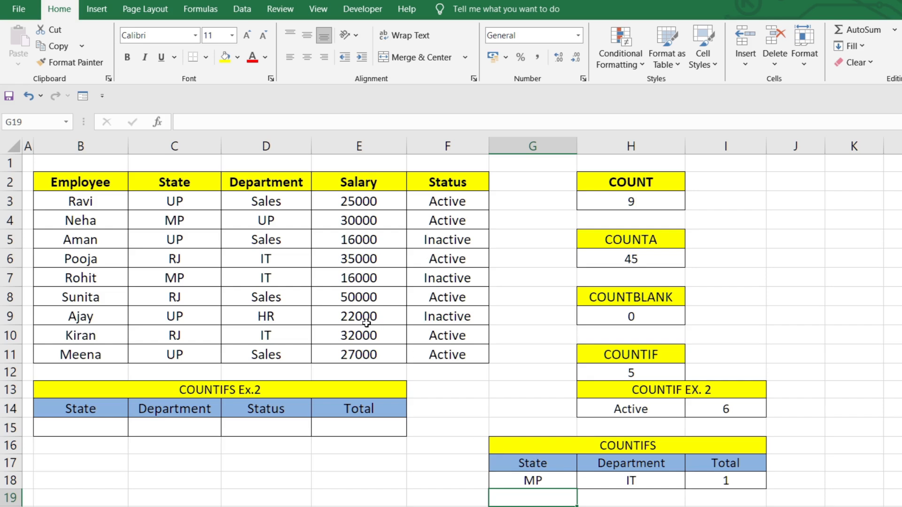
Check the MP record in row 4 and change its department in cell D4 to HR
left_click(181, 219)
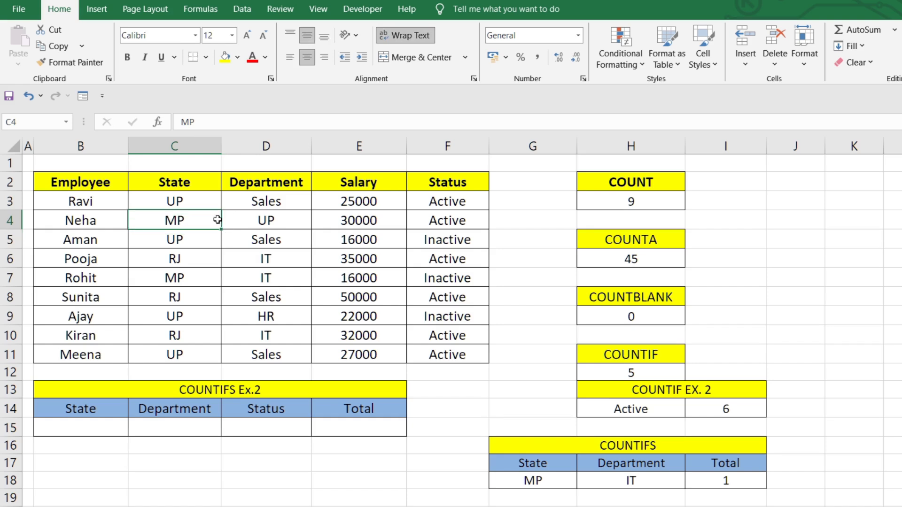
left_click(293, 219)
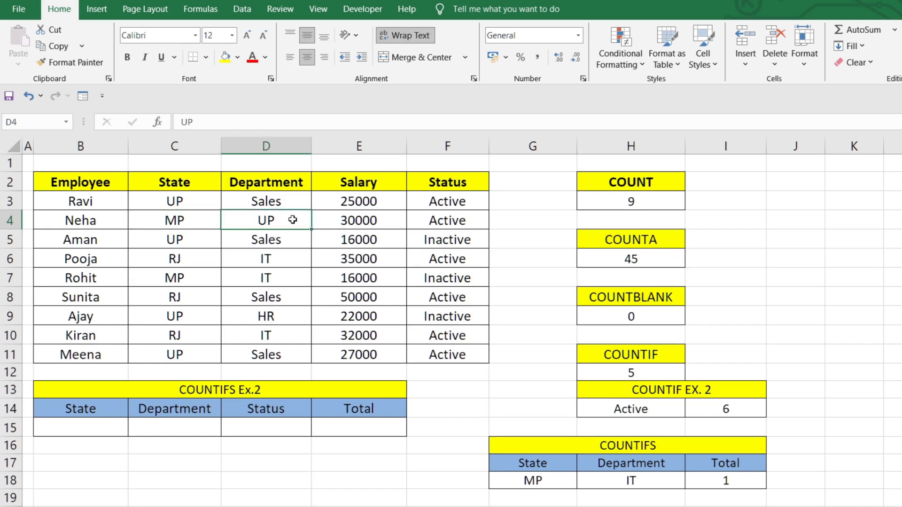
type("HR")
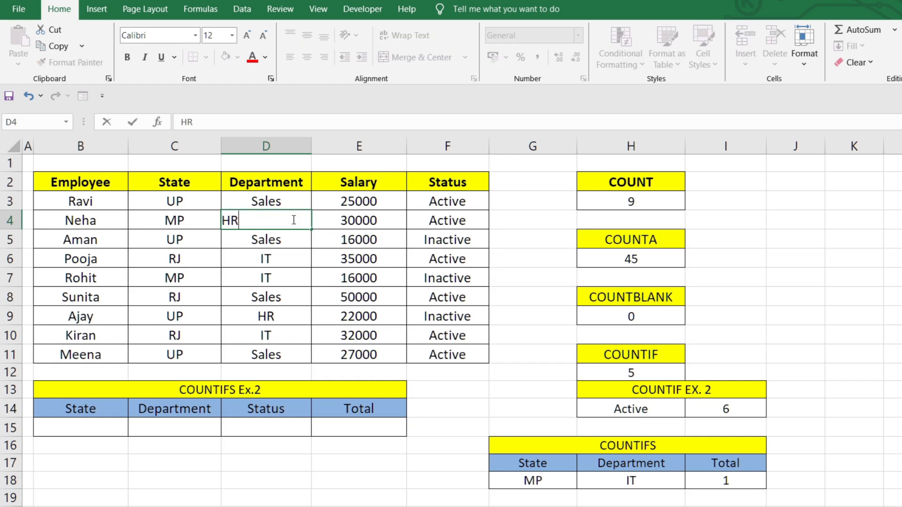
key("Return")
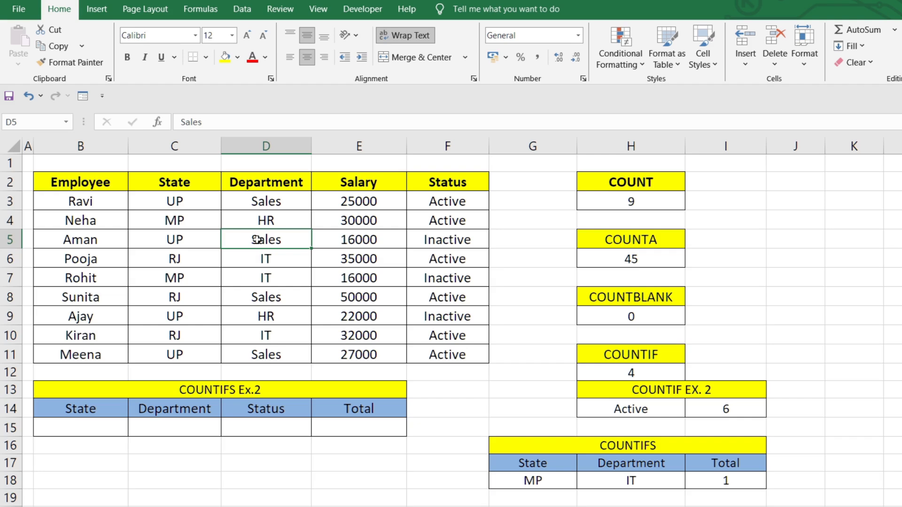
left_click(176, 219)
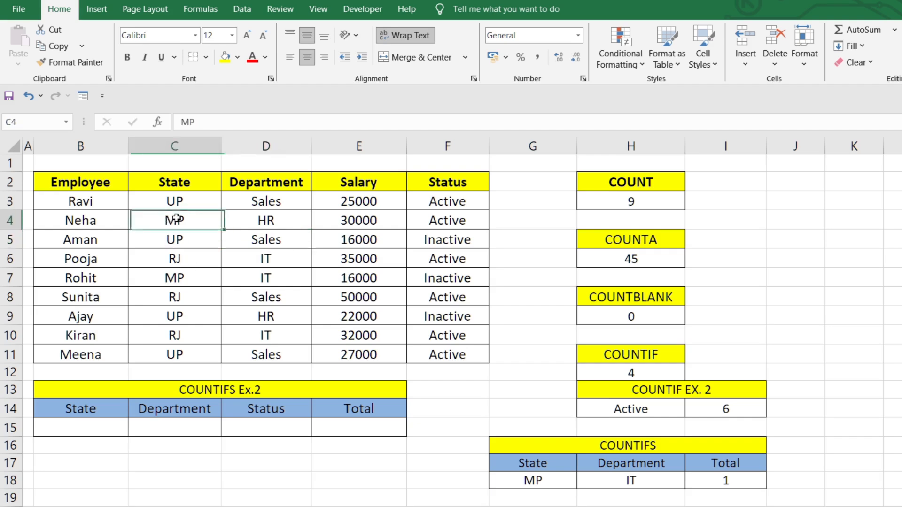
Compare the MP records in rows 4 and 7, and set row 11's State to MP and Department to IT
left_click(250, 225)
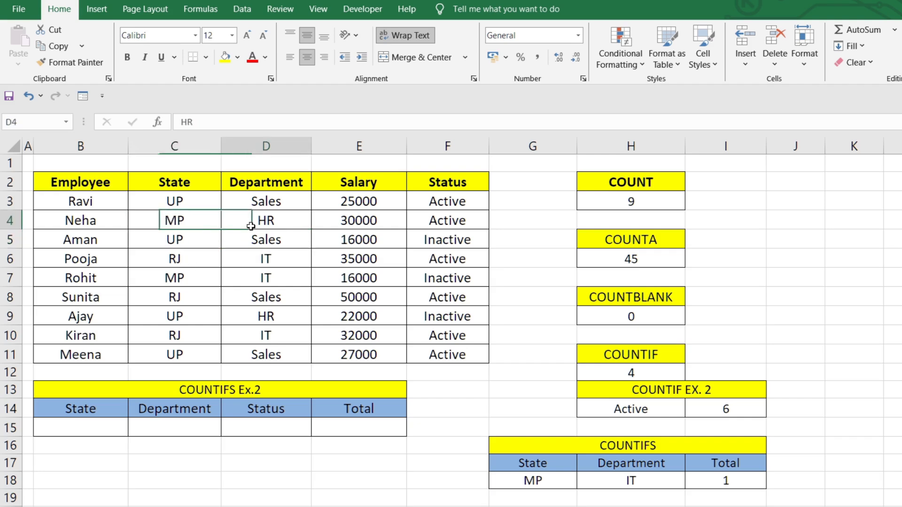
left_click(182, 285)
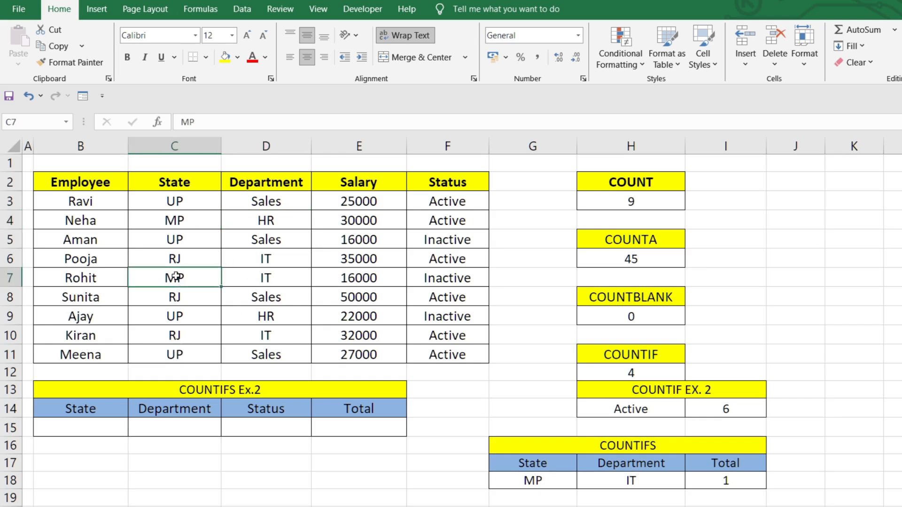
left_click_drag(175, 277, 278, 331)
left_click(266, 281)
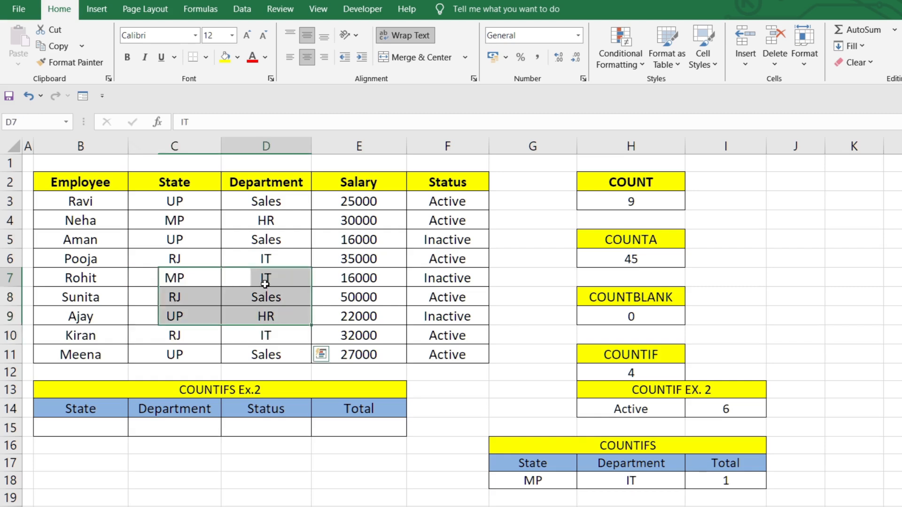
left_click(185, 348)
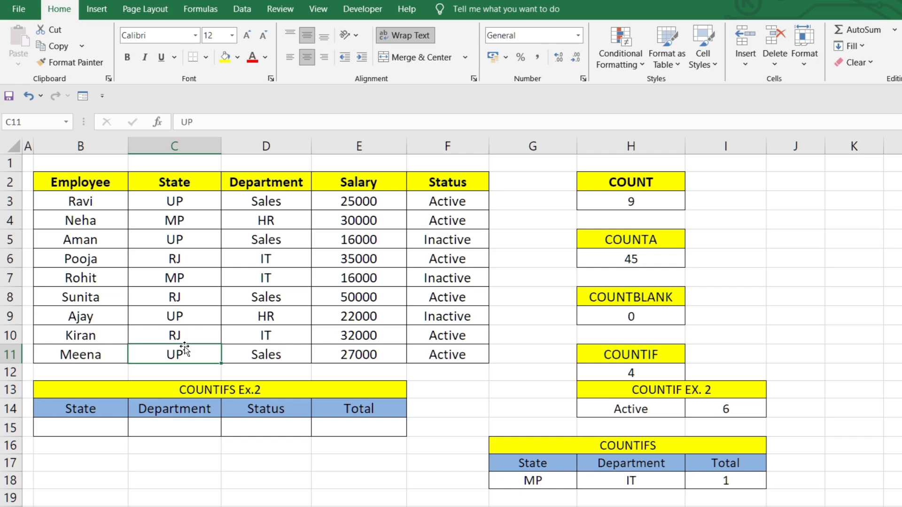
type("MP")
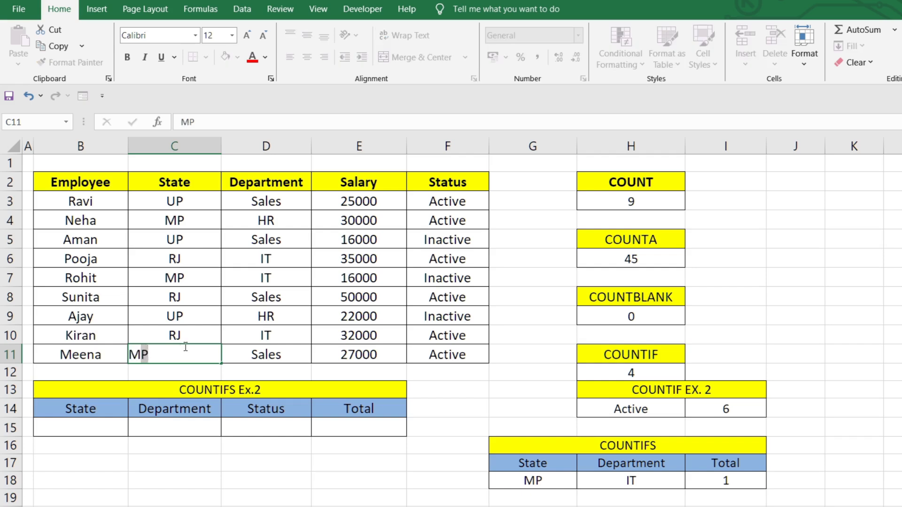
key("Tab")
type("IT")
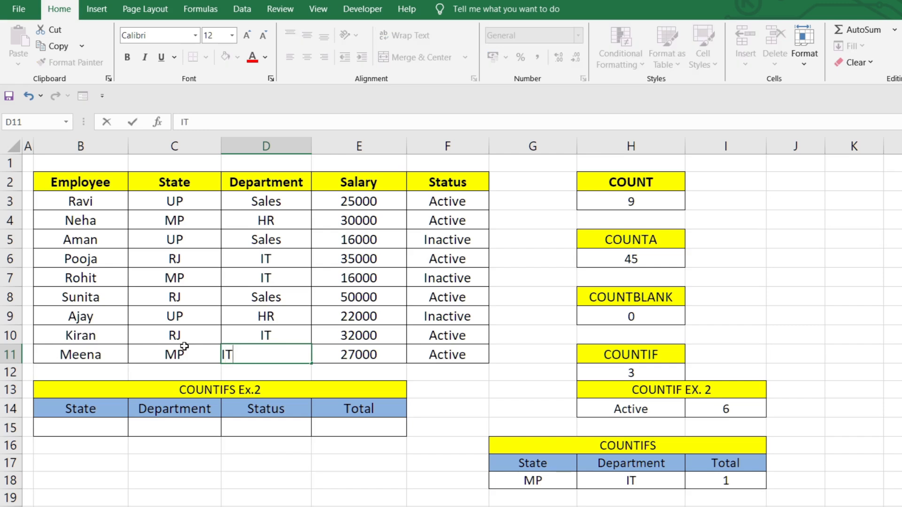
key("Return")
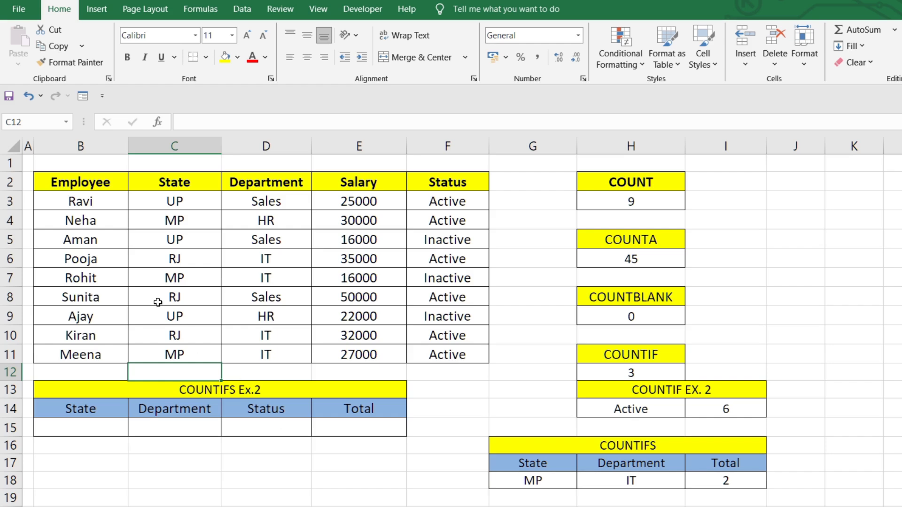
Begin a COUNTIFS formula in Total cell E15, using State range C3:C11 with B15 as its criterion cell
left_click(376, 434)
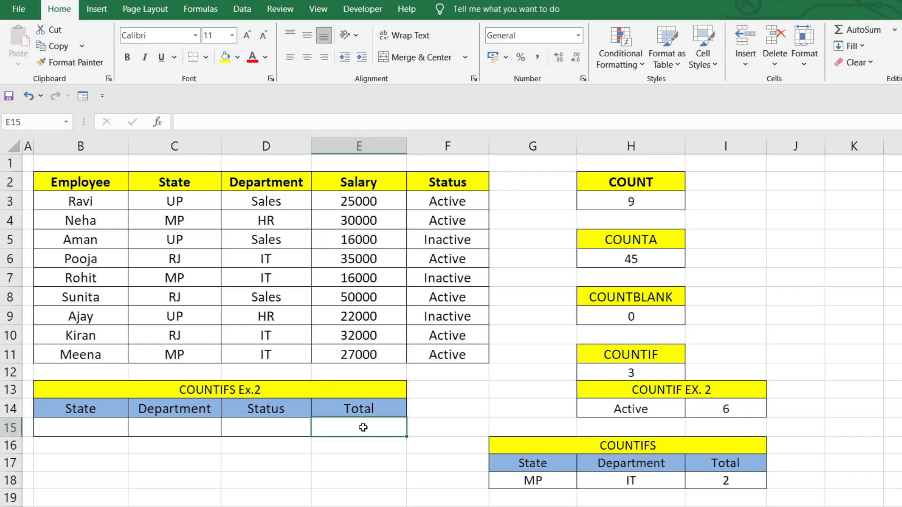
type("=")
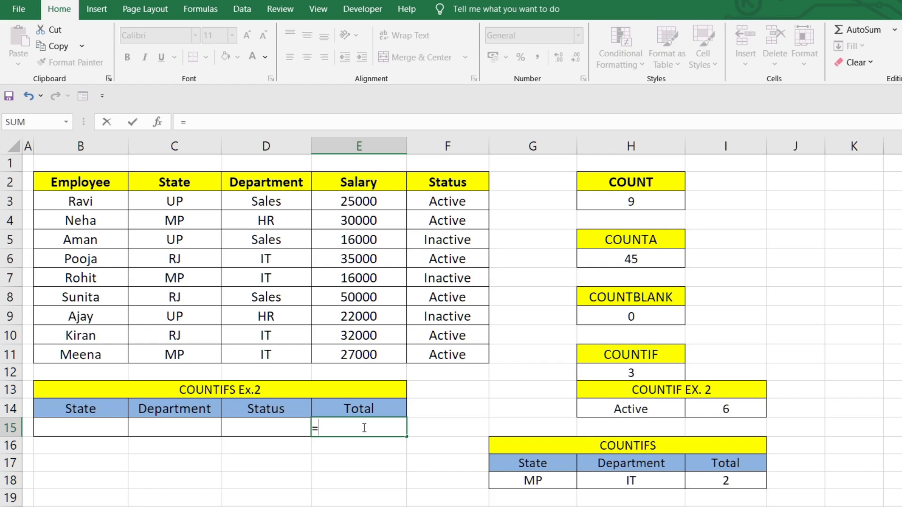
type("count")
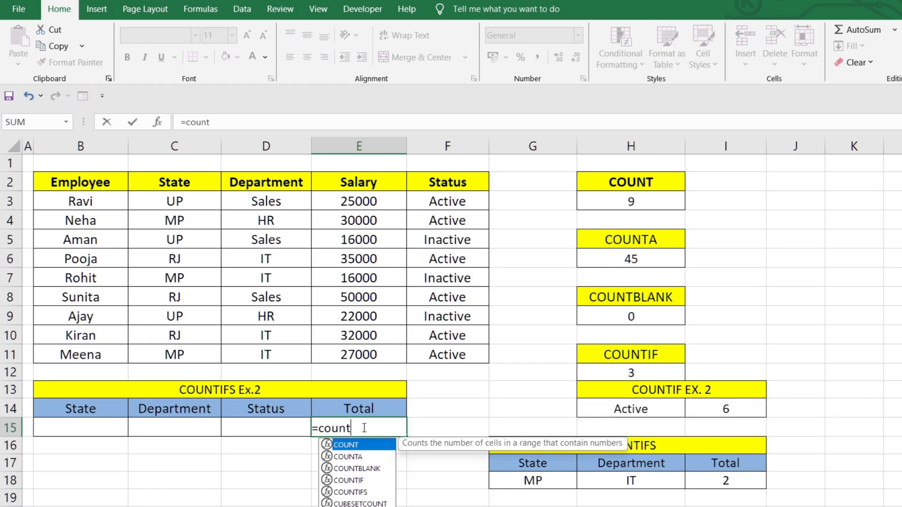
type("ifs")
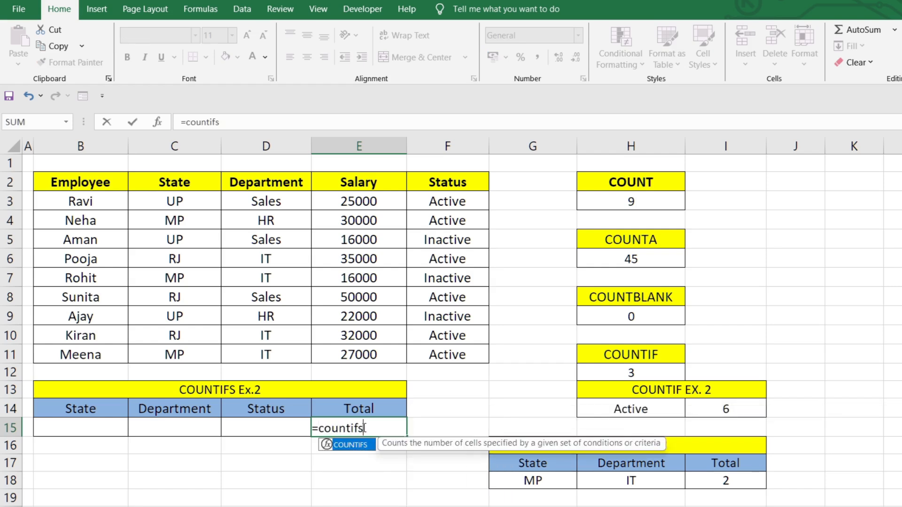
key("Tab")
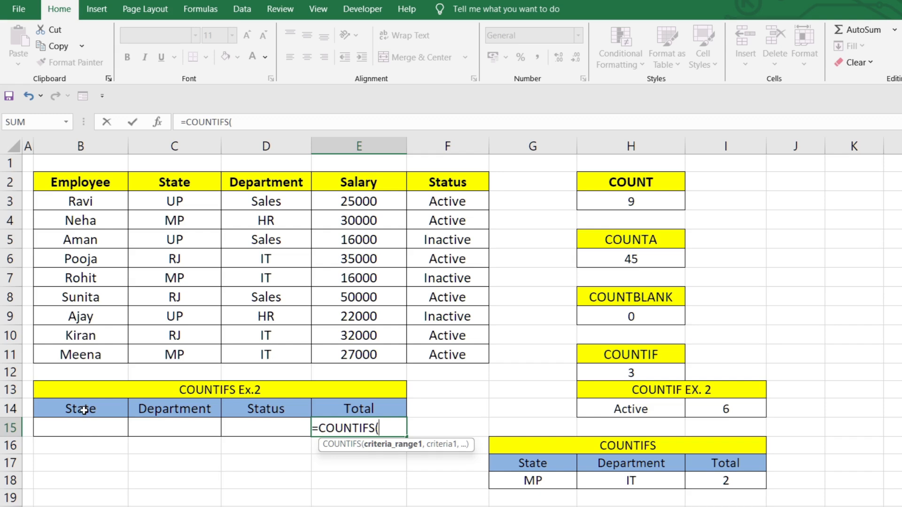
left_click_drag(171, 203, 175, 356)
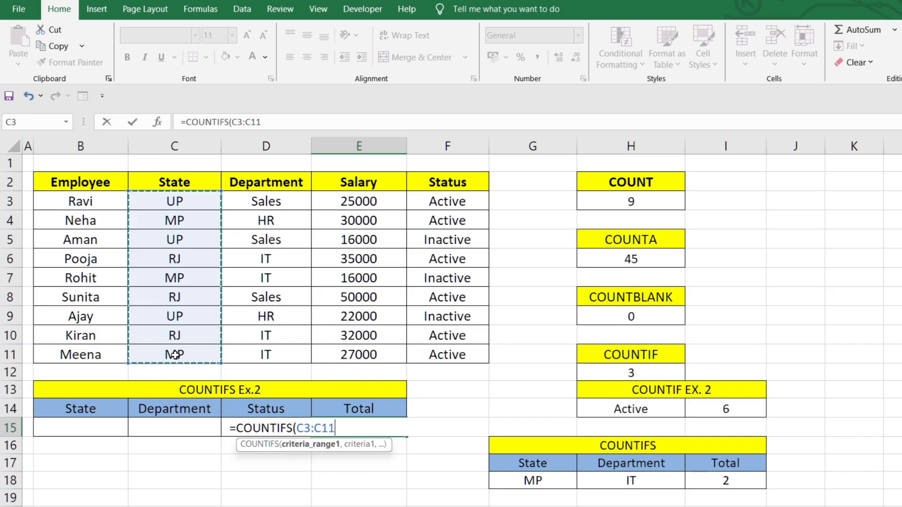
type(",")
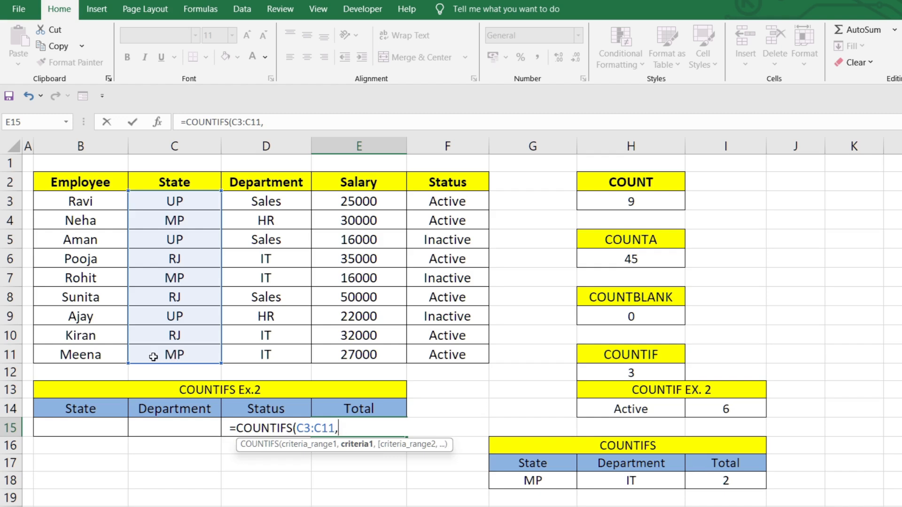
left_click(94, 428)
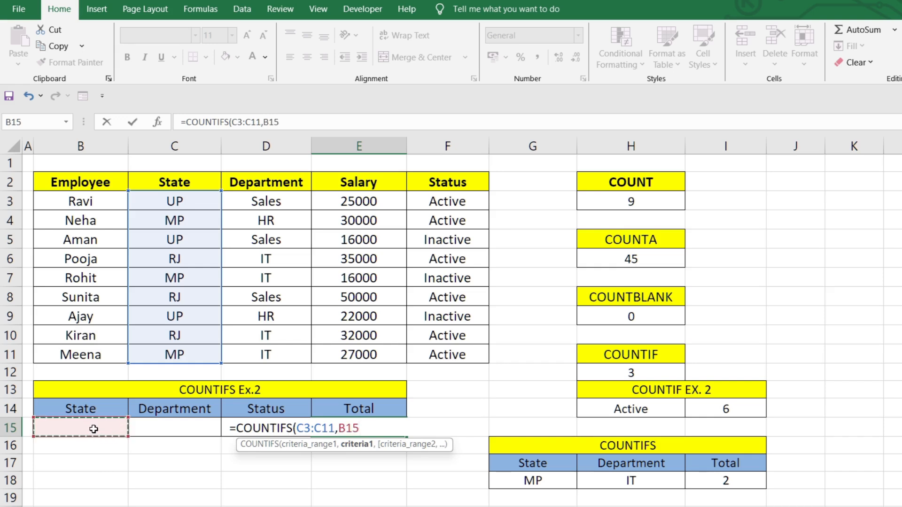
Add Department range D3:D11 with criterion cell C15 to the COUNTIFS formula in E15
type(",")
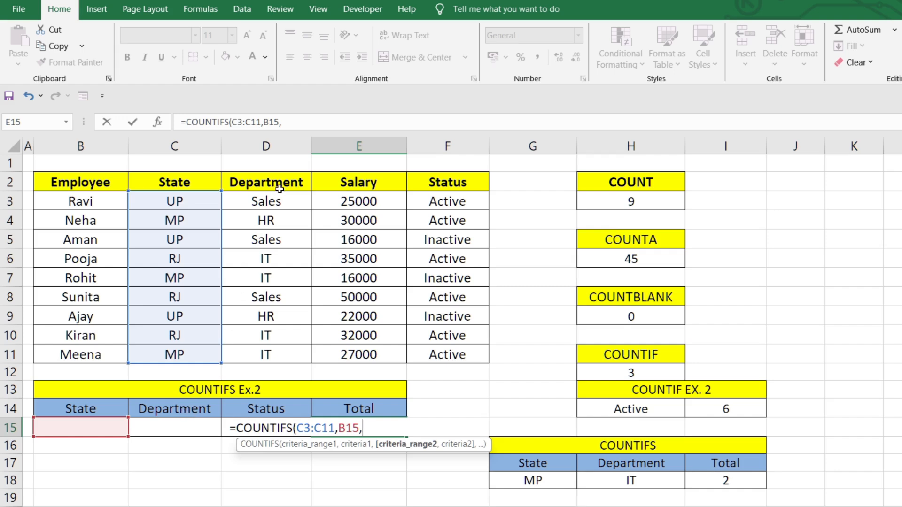
left_click_drag(278, 201, 264, 353)
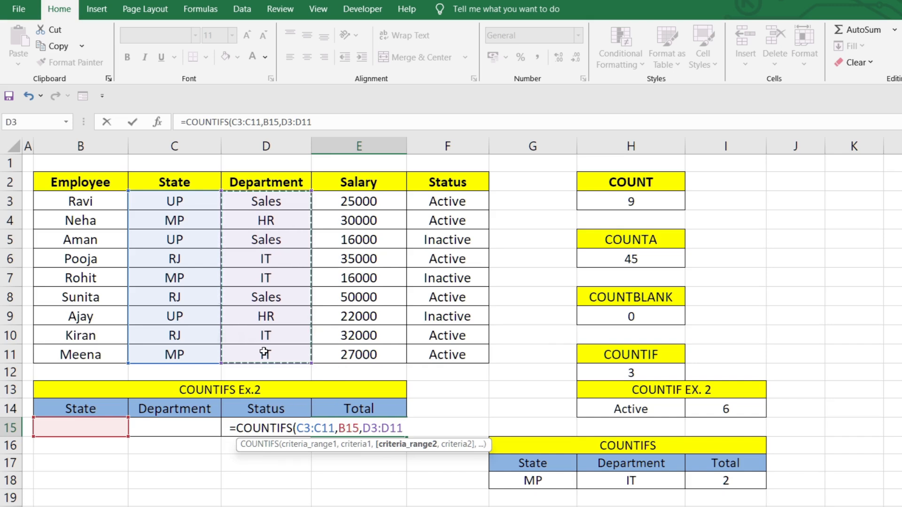
type(",")
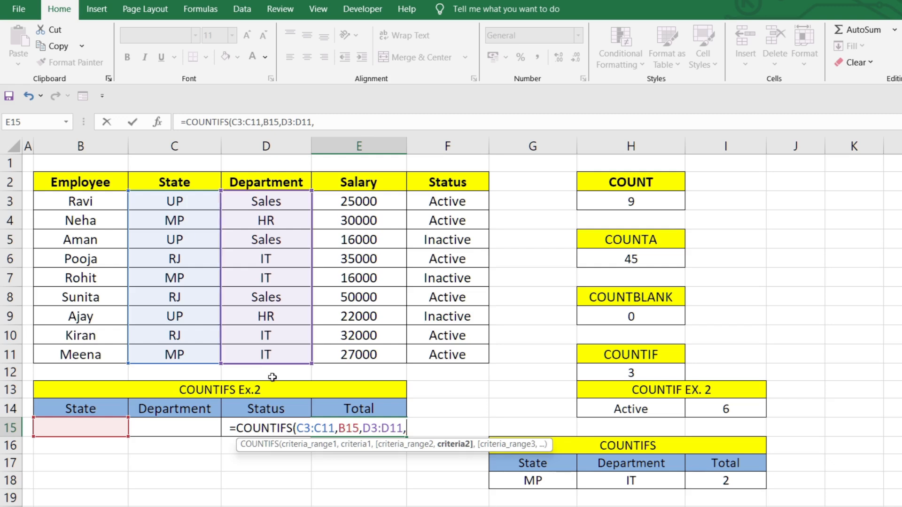
left_click(156, 435)
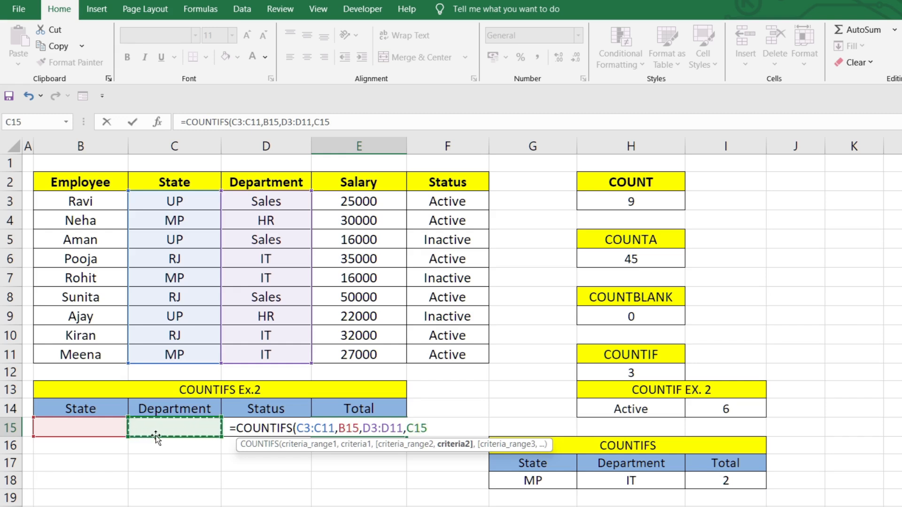
Add Status range F3:F11 with criterion cell D15 and complete the formula as =COUNTIFS(C3:C11,B15,D3:D11,C15,F3:F11,D15)
type(",")
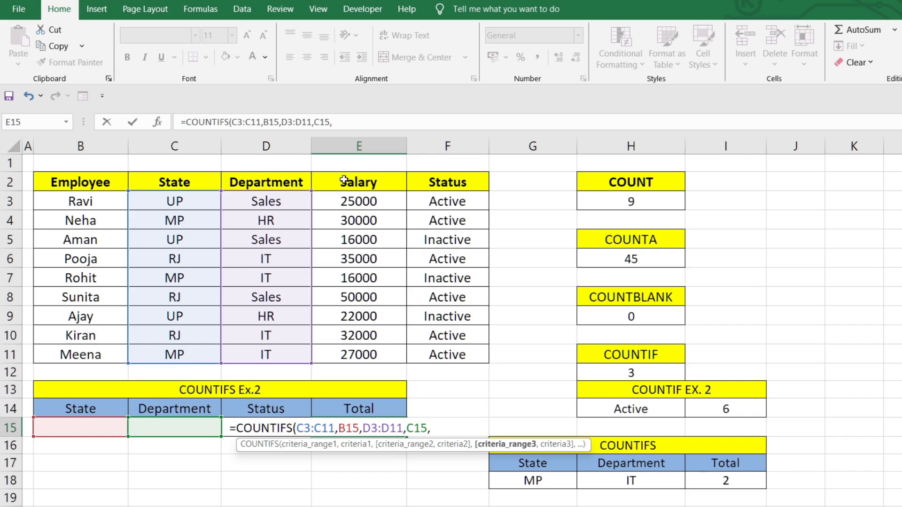
left_click_drag(451, 201, 458, 353)
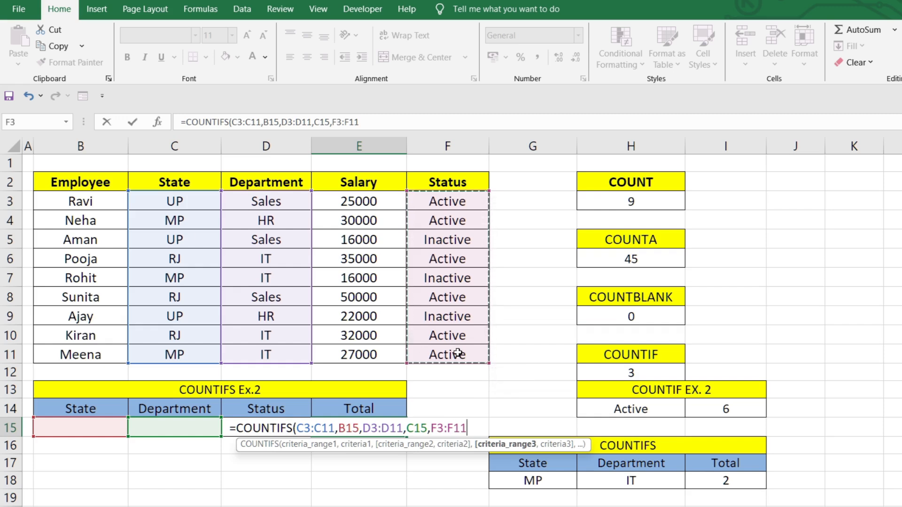
type(",")
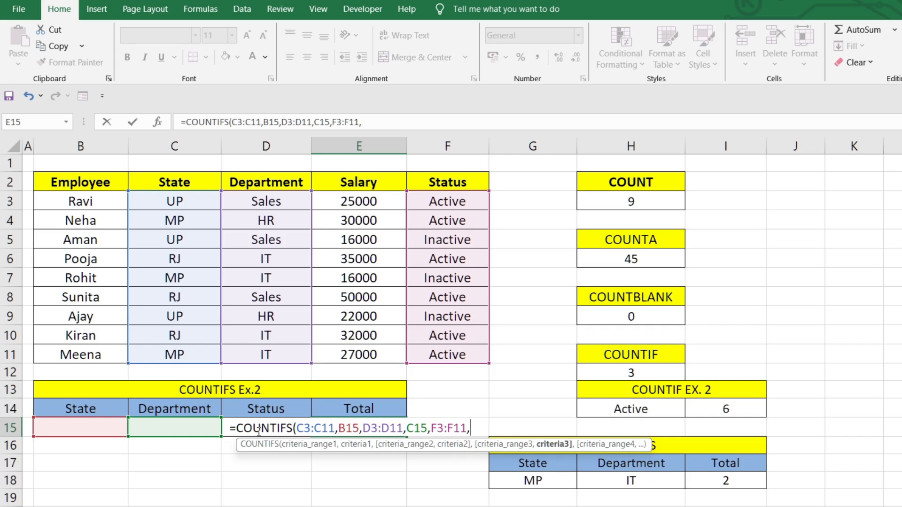
left_click(272, 409)
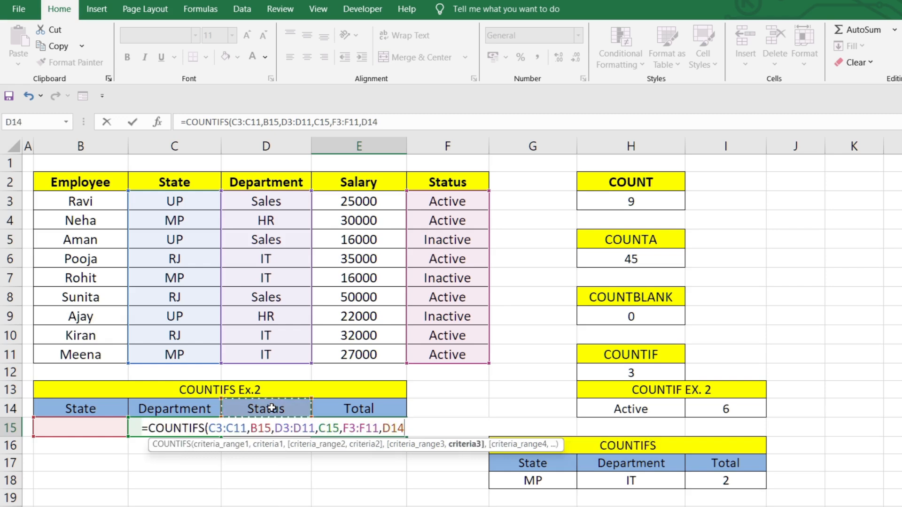
key("Down")
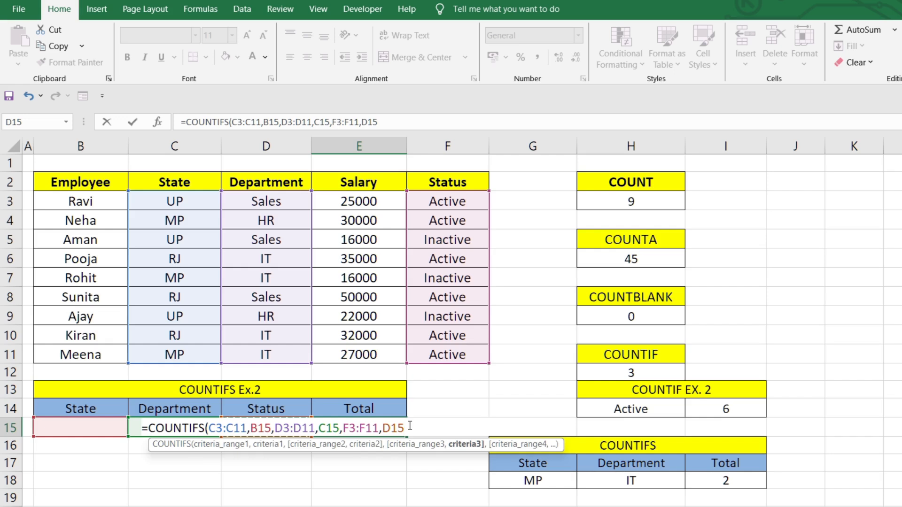
type(")")
key("Return")
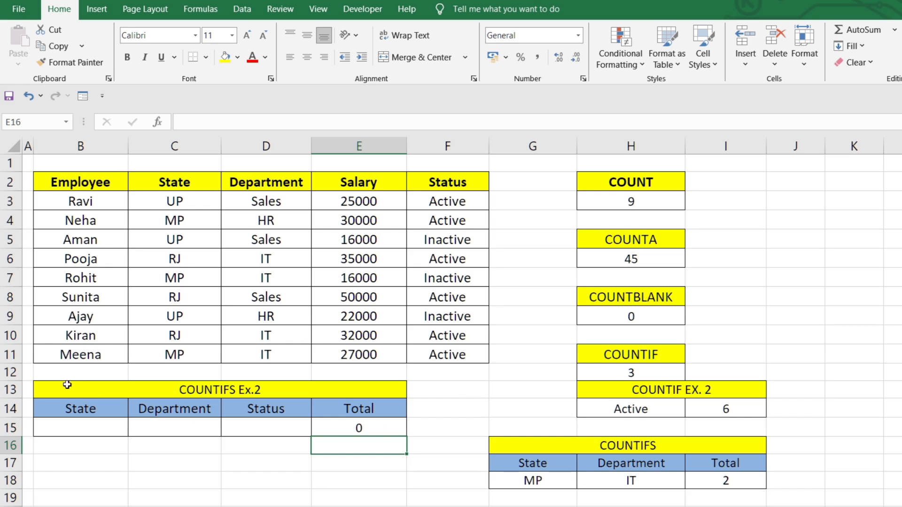
Enter the COUNTIFS Ex.2 criteria in row 15: State UP, Department Sales and Status Active
left_click(88, 434)
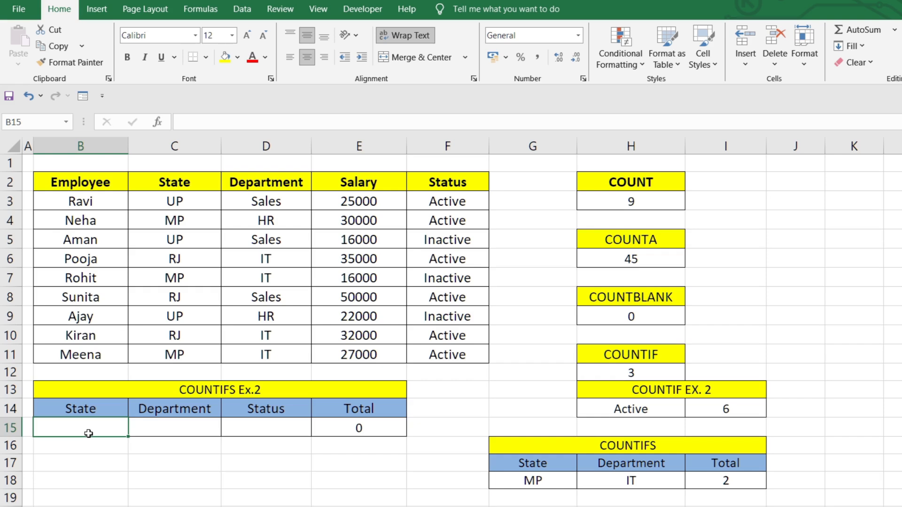
type("UP")
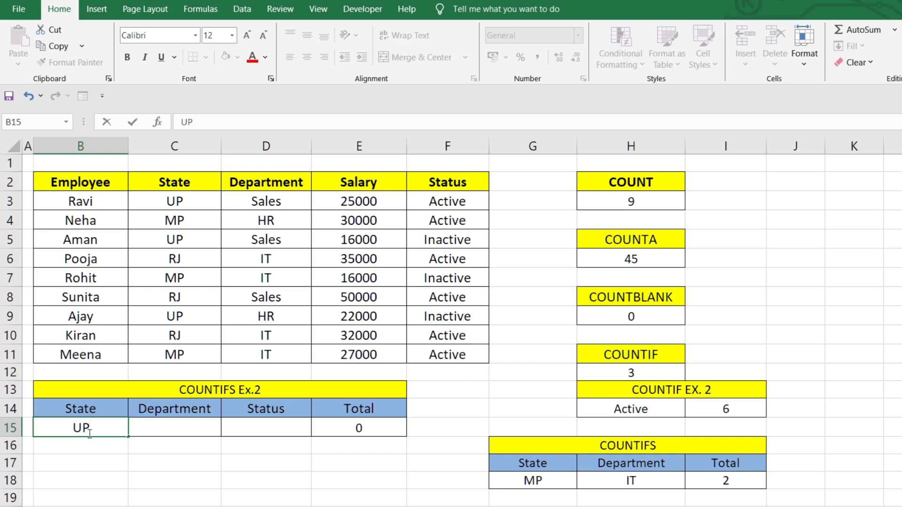
key("Tab")
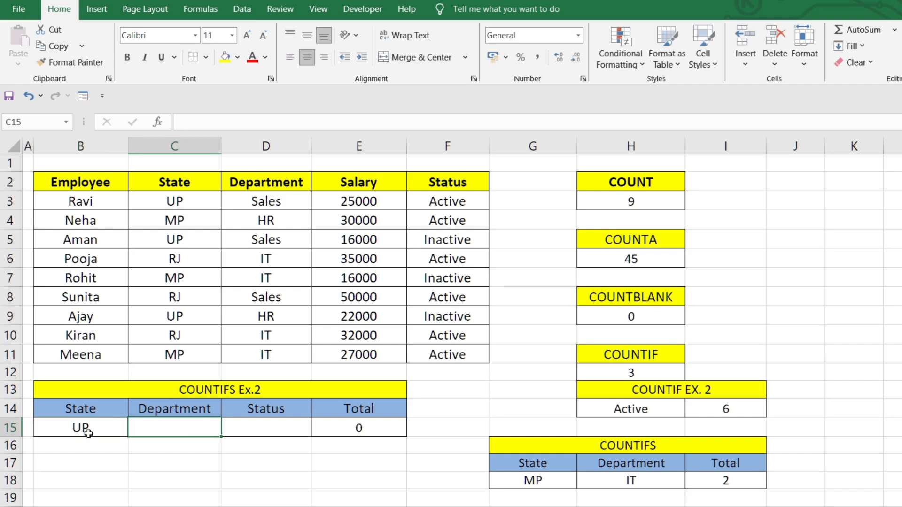
type("Sales")
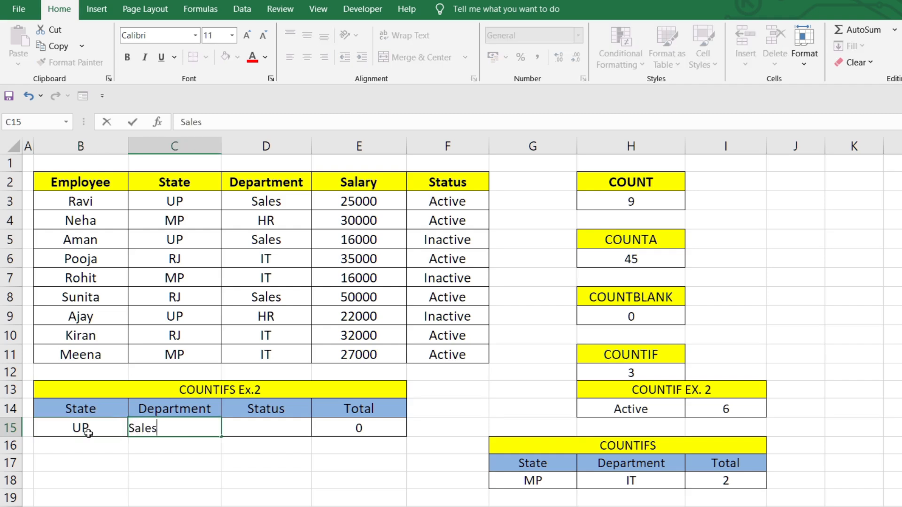
key("Tab")
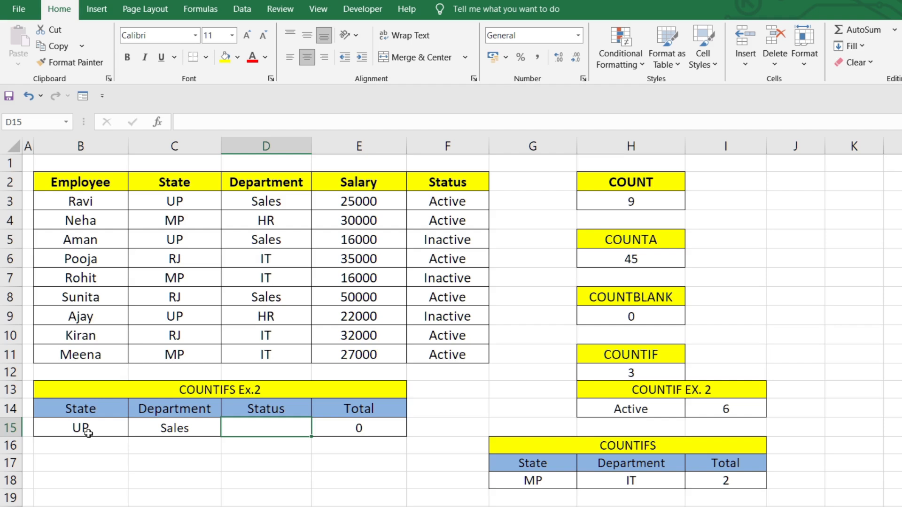
type("Active")
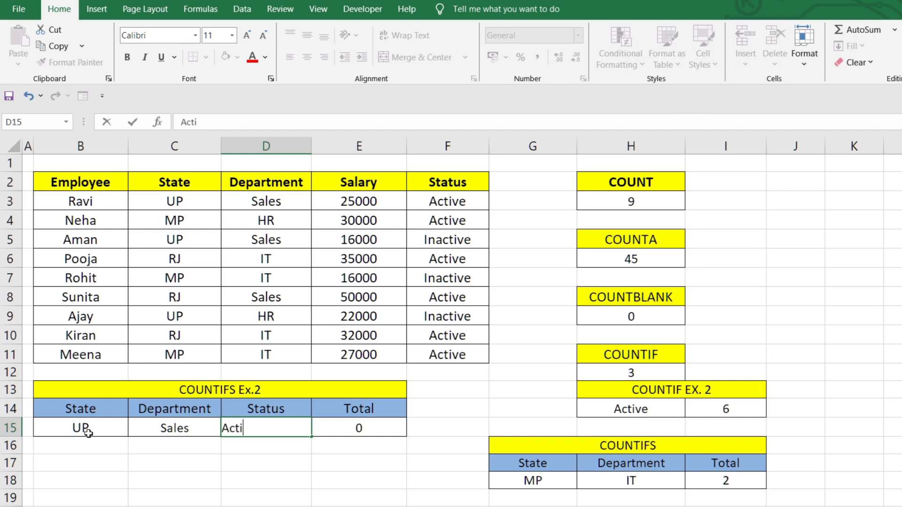
key("Return")
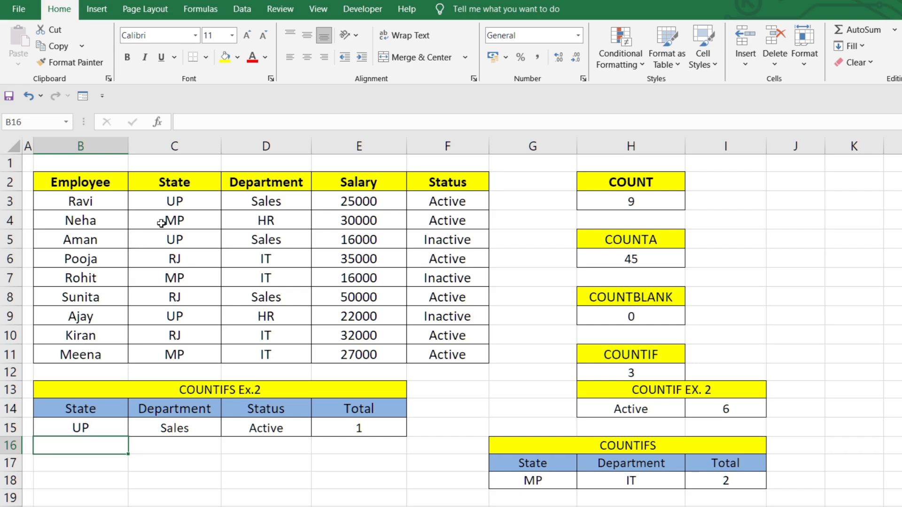
Check the State, Department and Status entries of the UP employees in rows 3, 5 and 9 against the COUNTIFS Ex.2 criteria
left_click(208, 202)
left_click(258, 202)
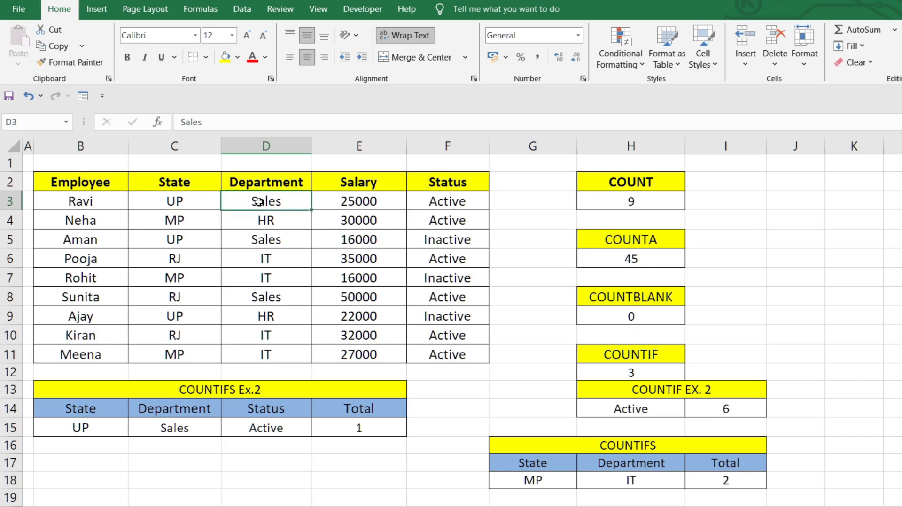
left_click(454, 207)
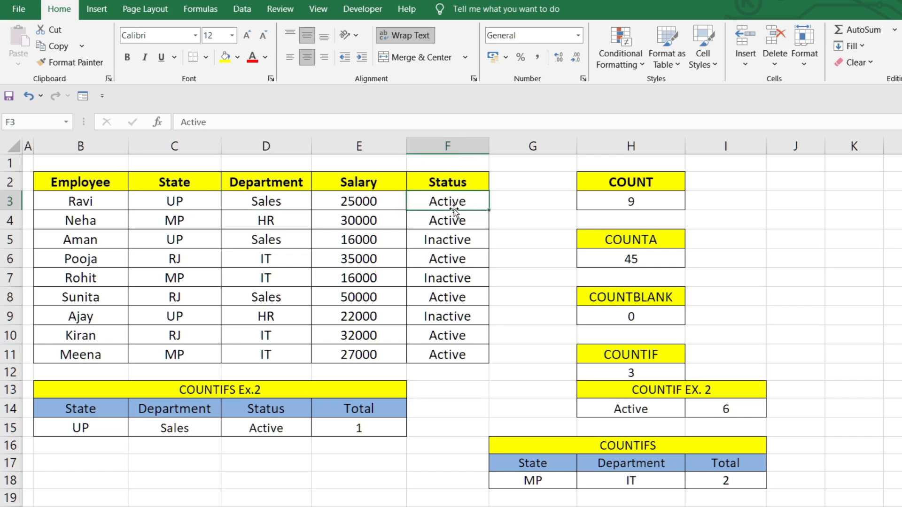
left_click(187, 240)
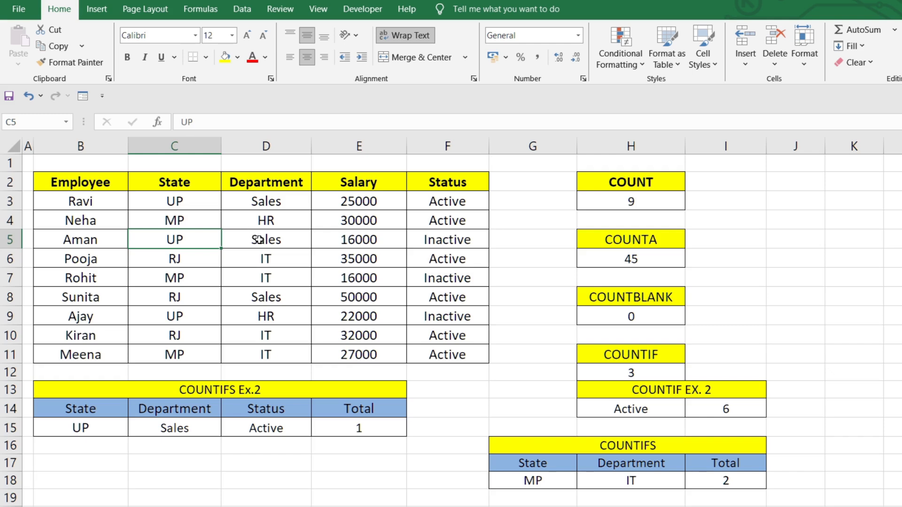
left_click(432, 238)
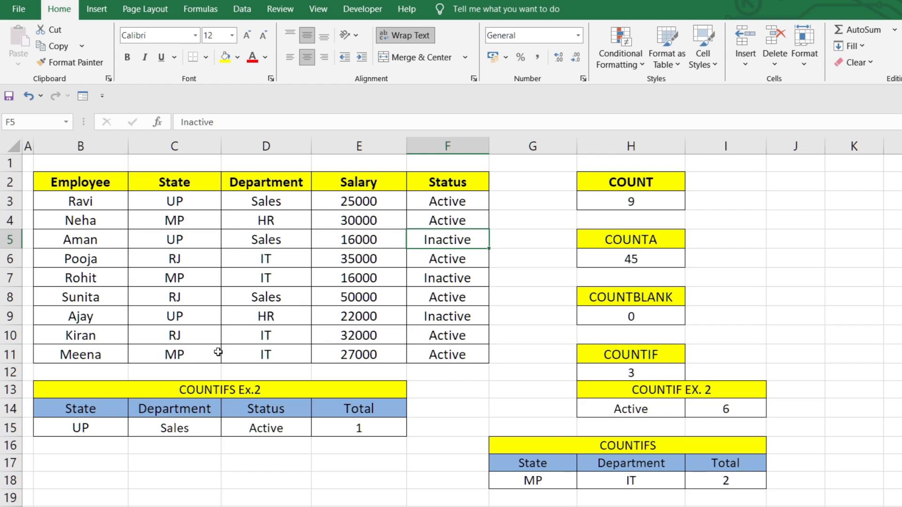
left_click(178, 318)
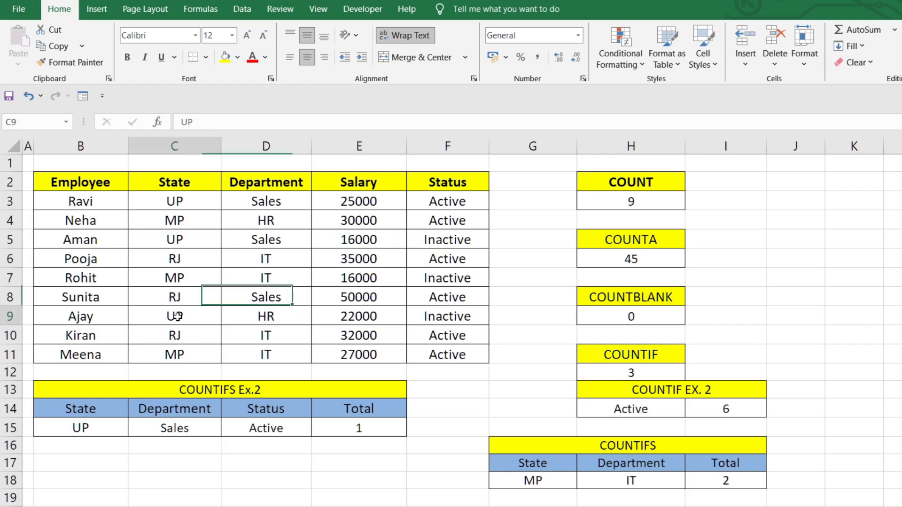
left_click(265, 316)
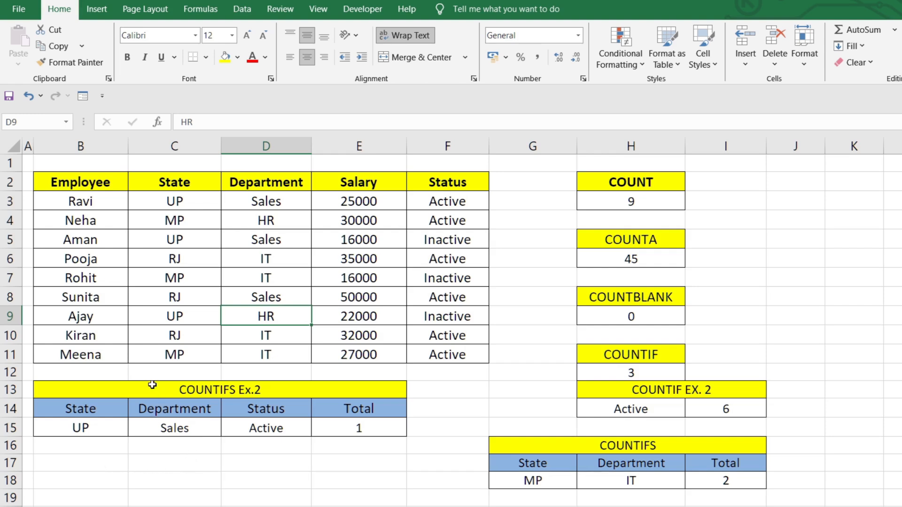
Copy the COUNTIFS Ex.2 title and header row B13:E14 to the cells starting at B17
left_click_drag(152, 385, 156, 409)
key("ctrl+c")
left_click(120, 453)
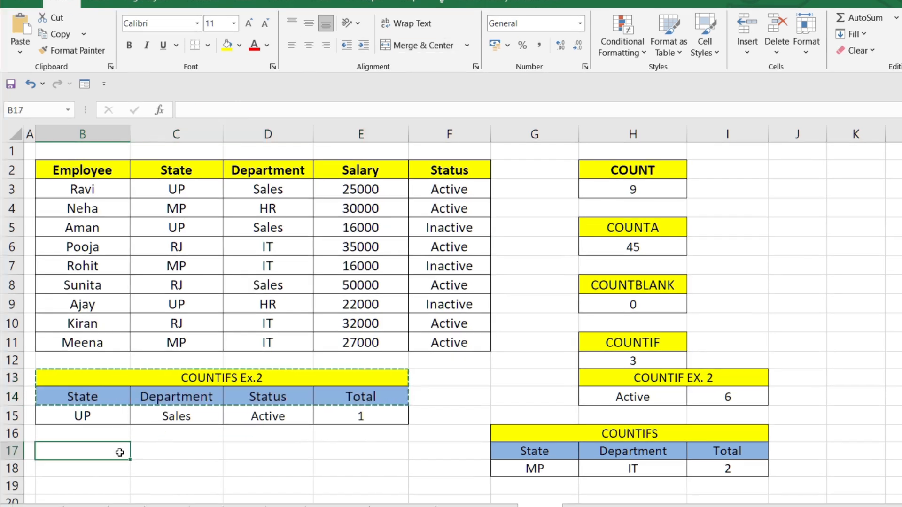
key("ctrl+v")
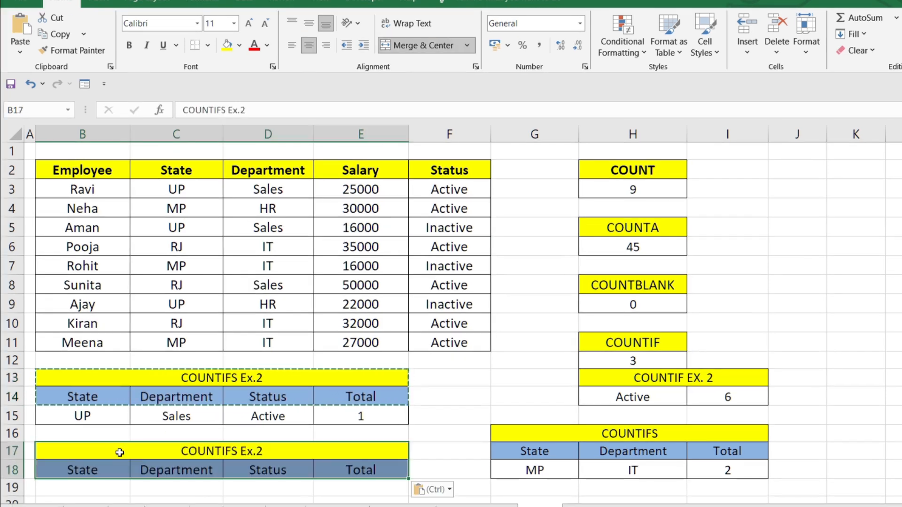
Change the copied table title in B17 to COUNTIFS Ex.3
double_click(278, 453)
key("BackSpace")
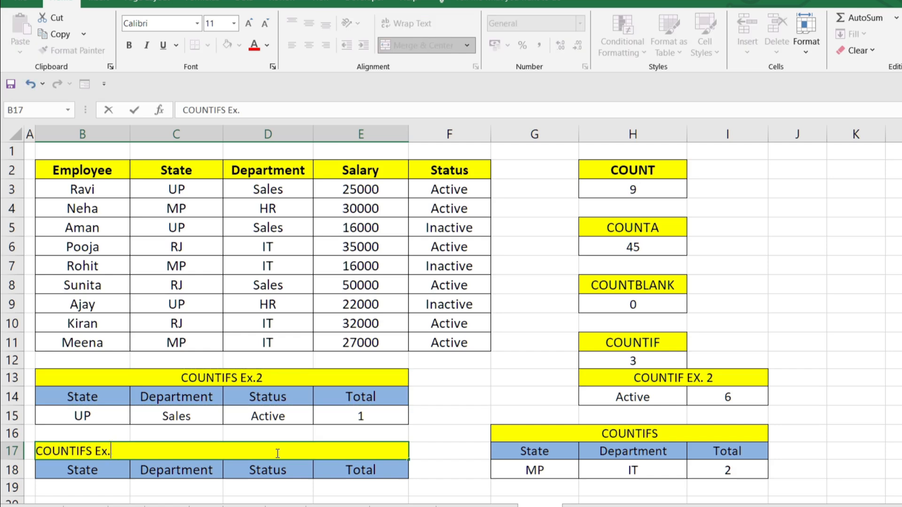
type("3")
Replace the third header of the COUNTIFS Ex.3 table, in D18, with Salary
left_click(249, 477)
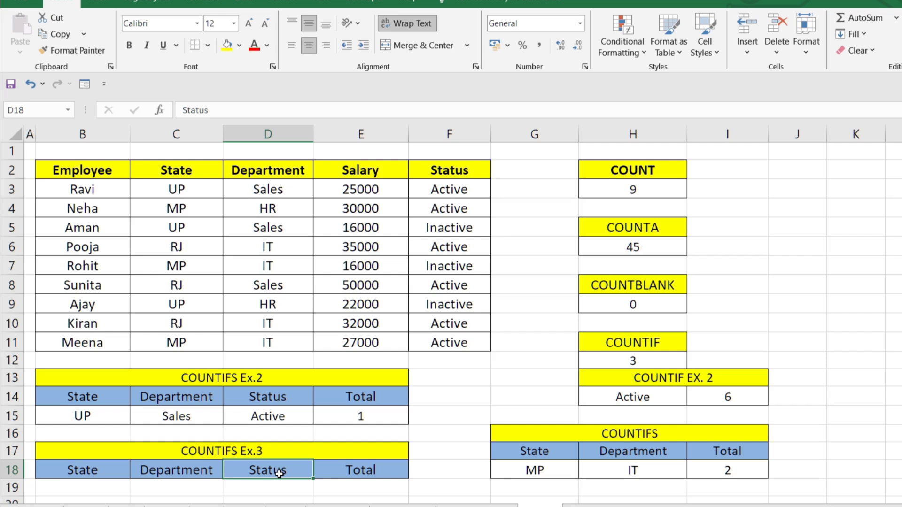
type("Sa")
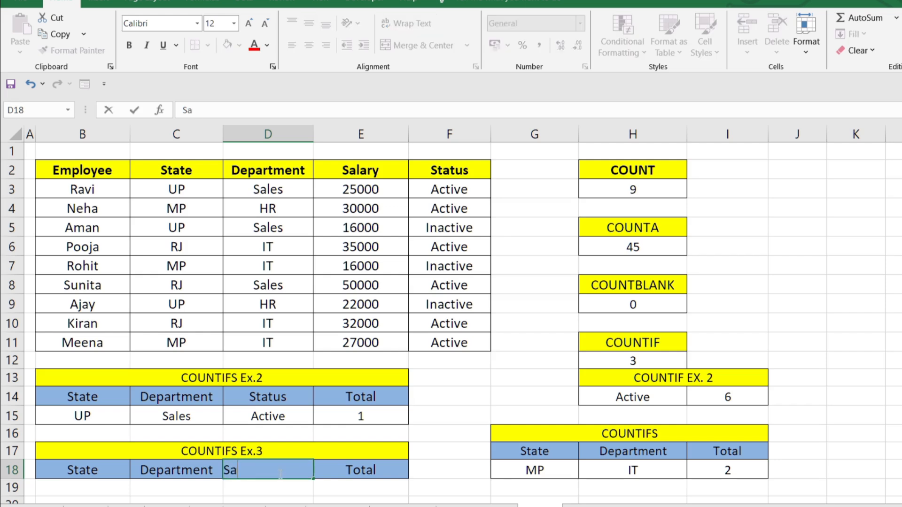
type("lary")
left_click(428, 412)
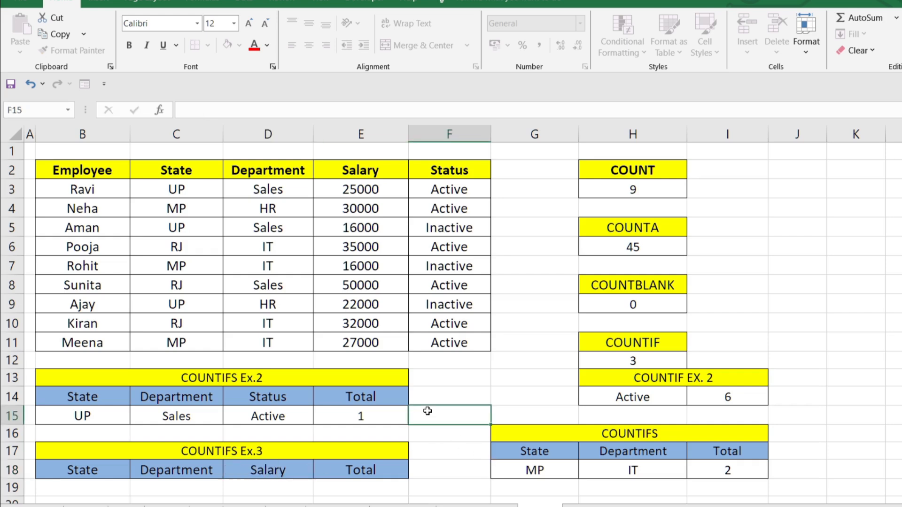
Select the COUNTIFS Ex.3 table range B17:E19, including the empty row under its headers
left_click_drag(94, 458, 118, 491)
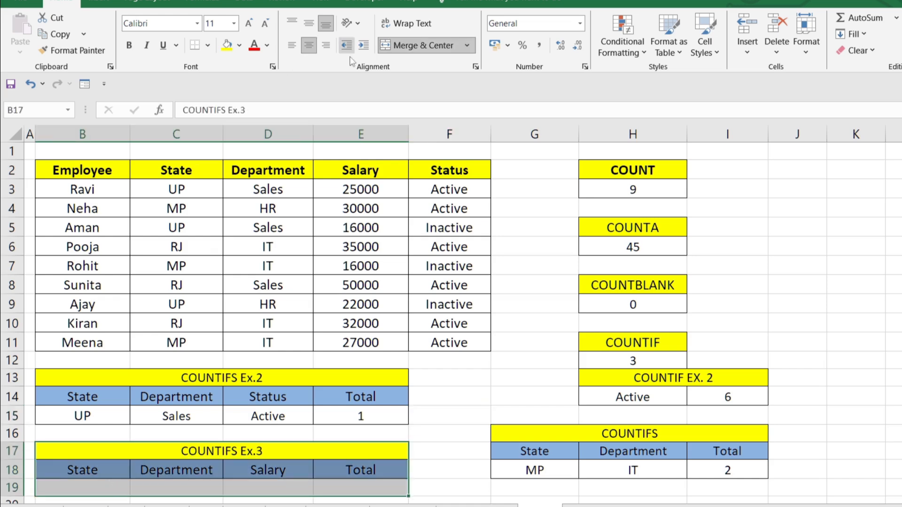